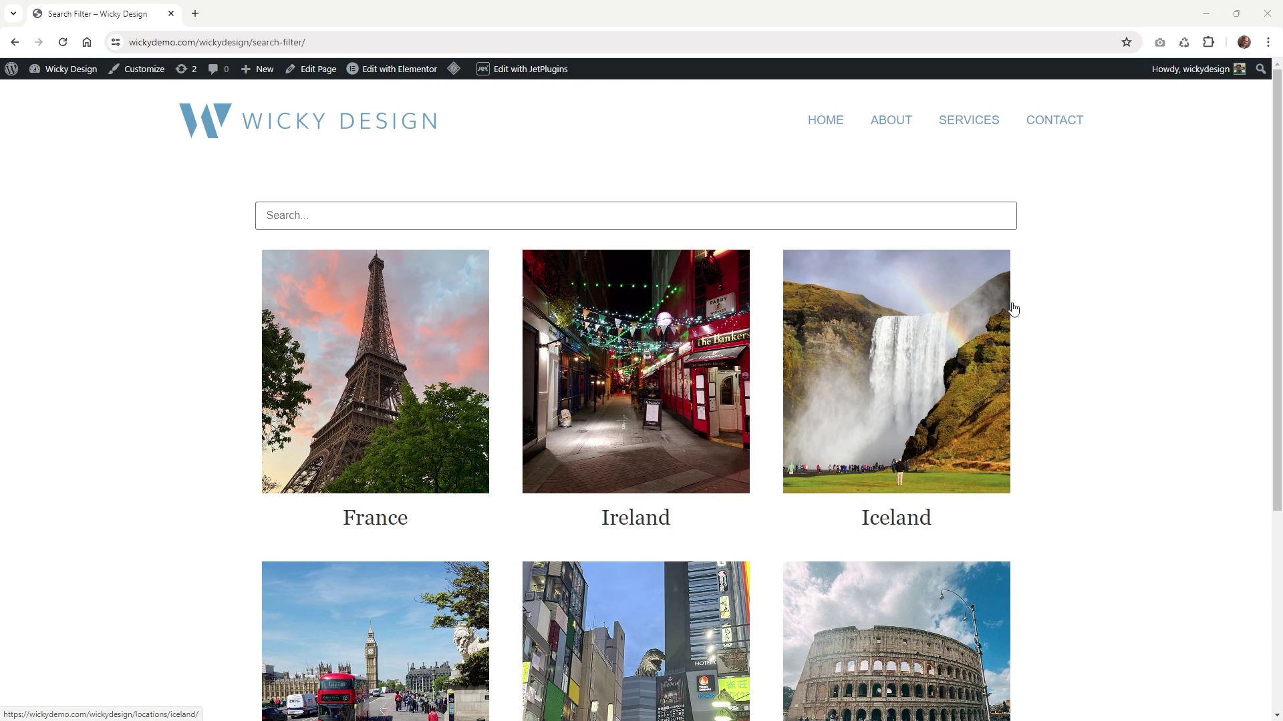
Type 'rome' into the Search... box so the location grid shows only the Rome card
{"action": "scroll", "coordinate": [1019, 320], "scroll_direction": "down", "scroll_amount": 1}
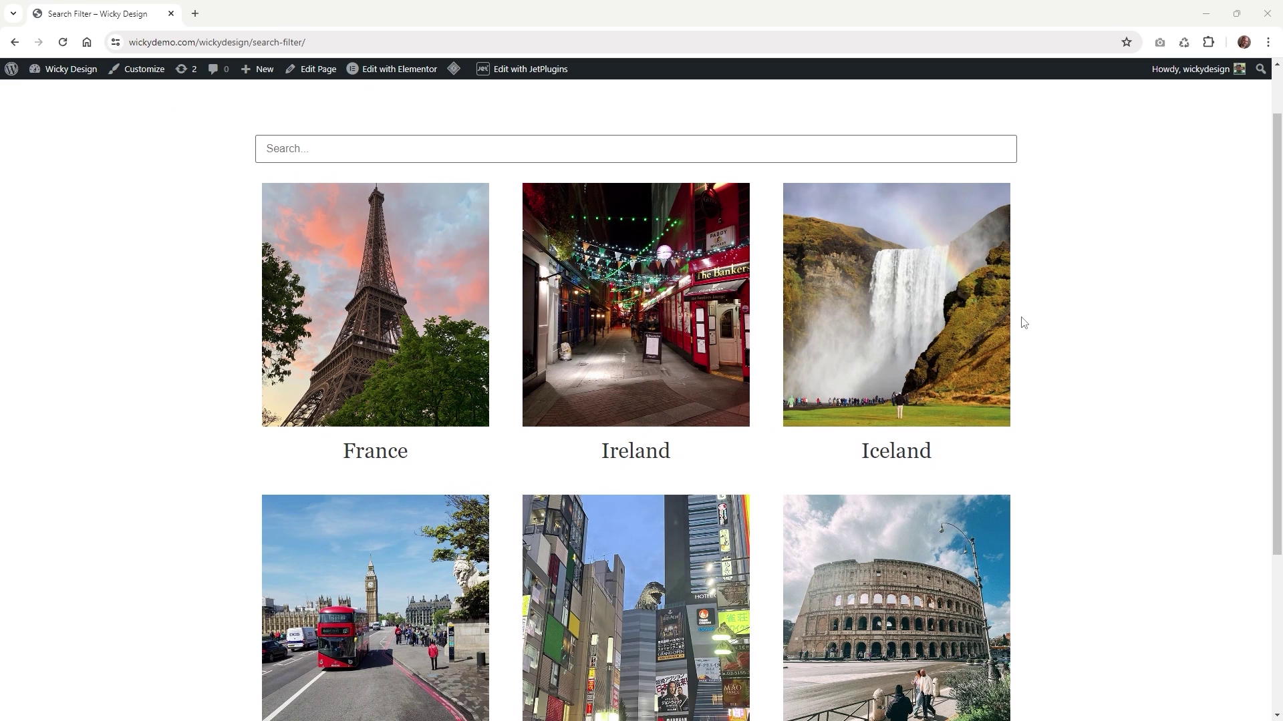
{"action": "scroll", "coordinate": [716, 211], "scroll_direction": "down", "scroll_amount": 1}
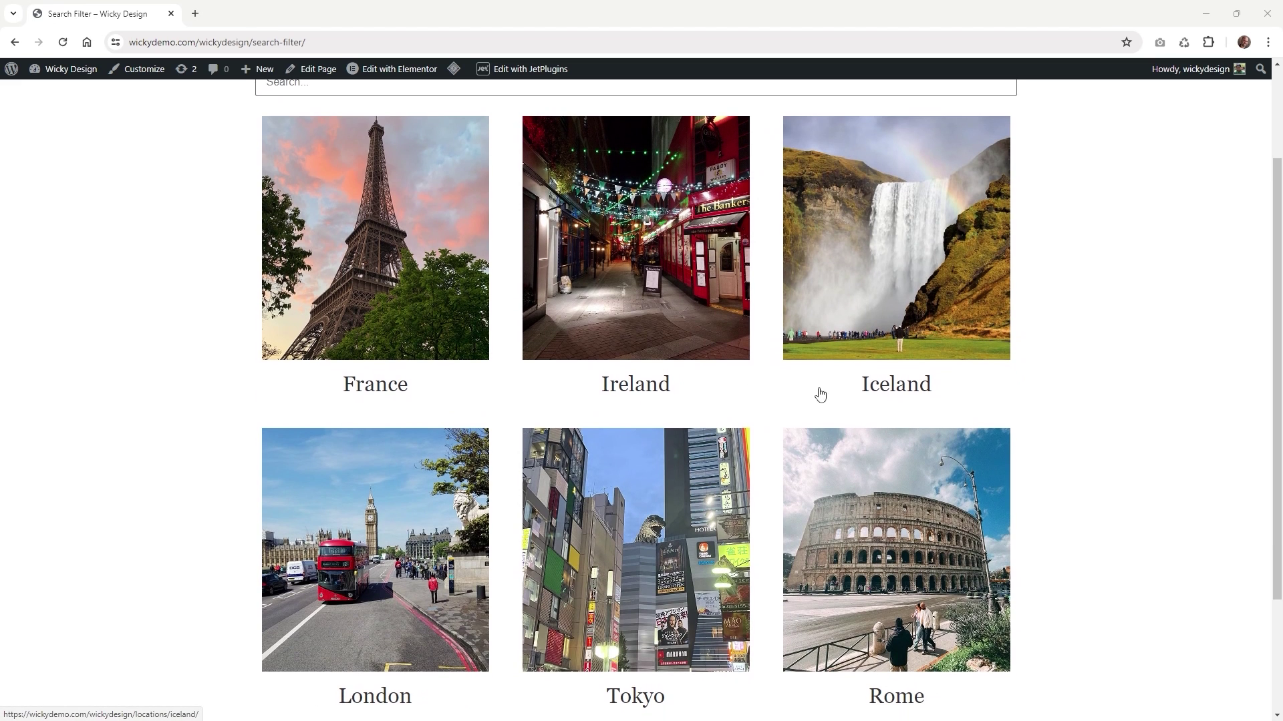
{"action": "scroll", "coordinate": [572, 406], "scroll_direction": "up", "scroll_amount": 1}
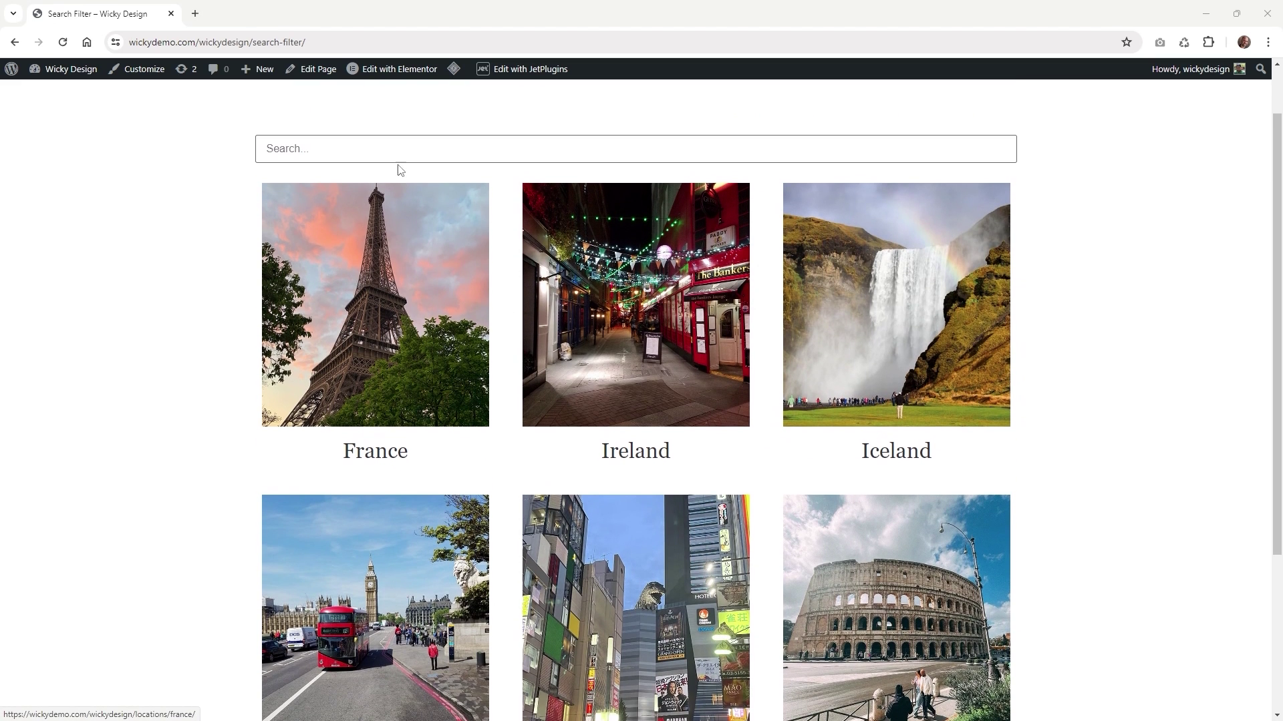
{"action": "left_click", "coordinate": [401, 153]}
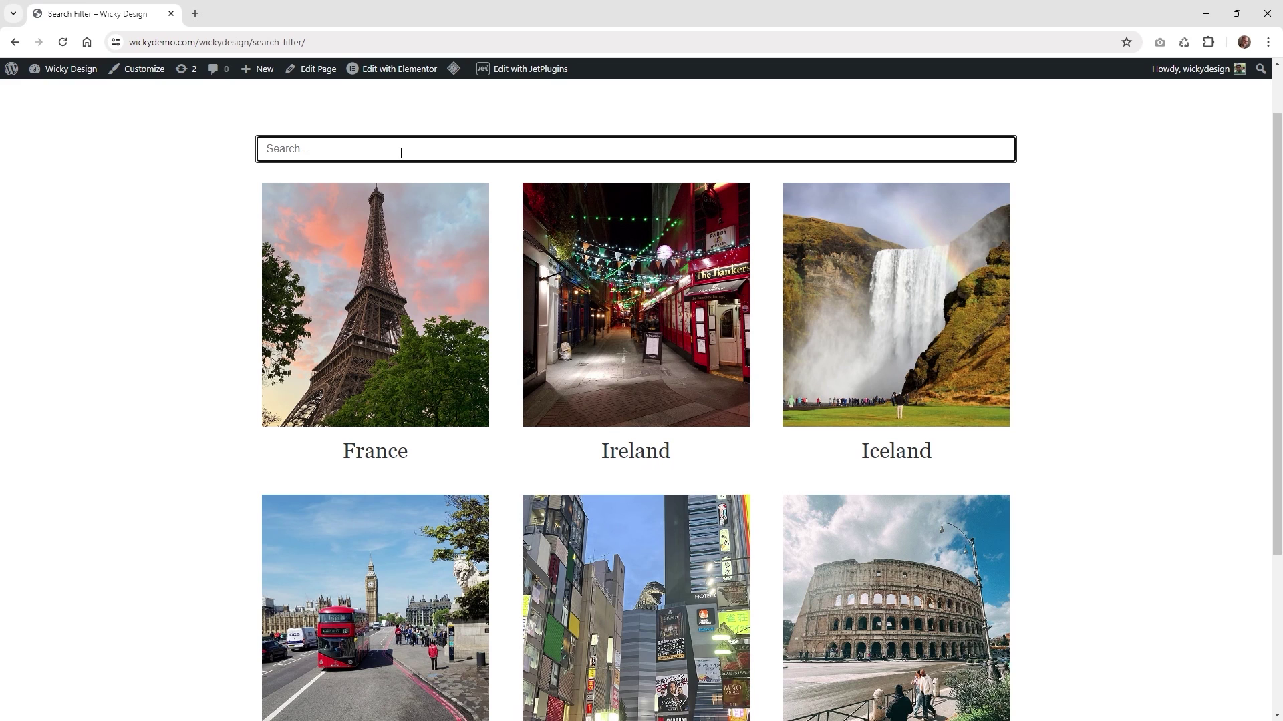
{"action": "type", "text": "rome"}
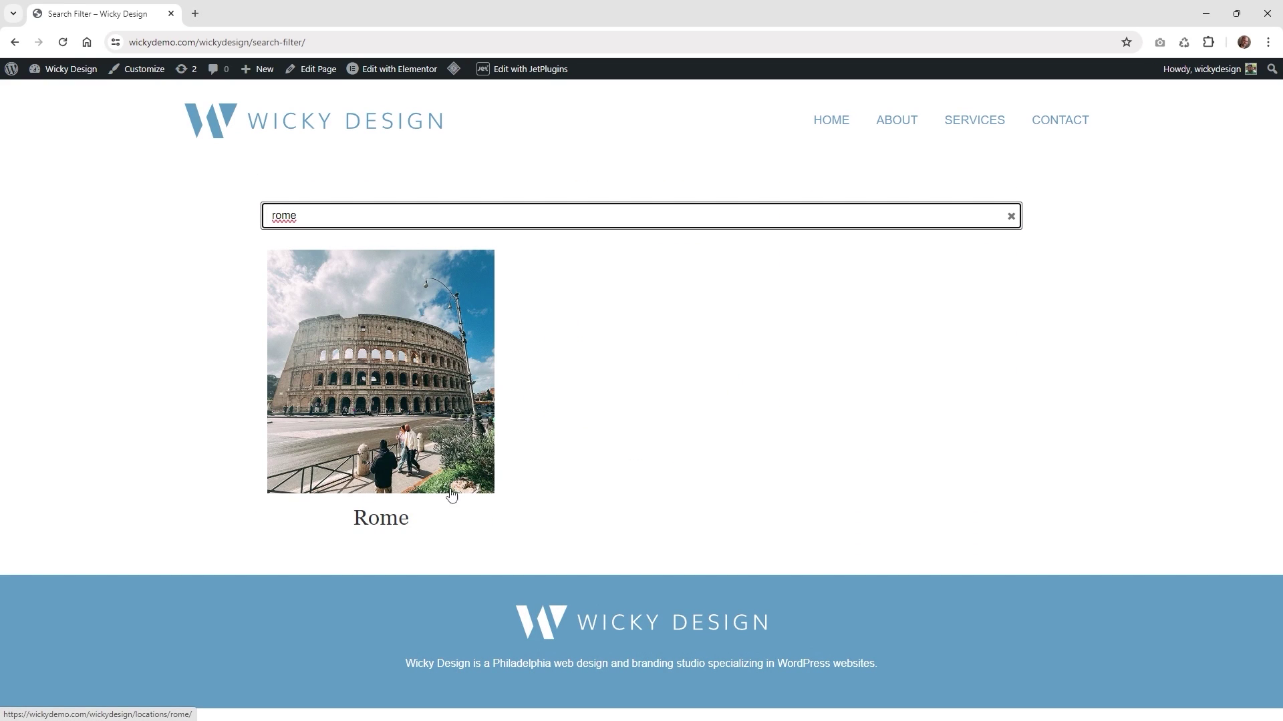
Clear the search and go to the JetSmartFilters All Filters list, which holds Features Checkbox
{"action": "left_click", "coordinate": [1012, 217]}
{"action": "scroll", "coordinate": [525, 476], "scroll_direction": "down", "scroll_amount": 2}
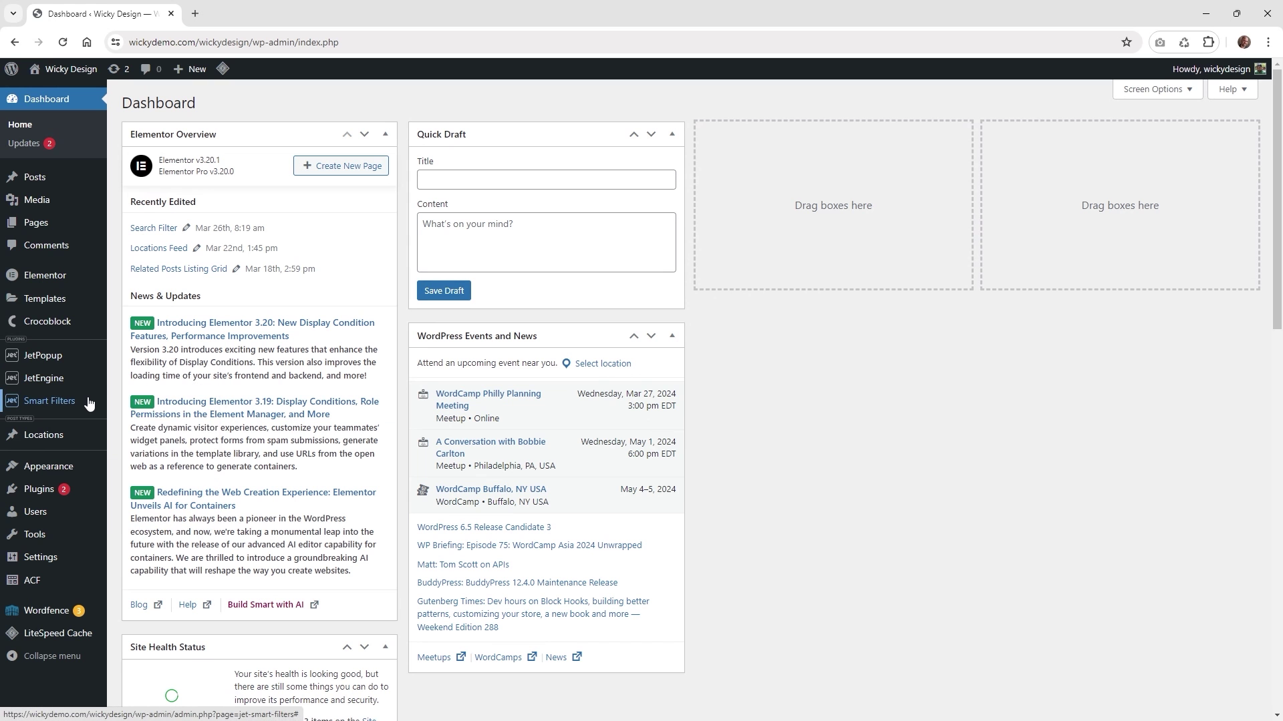
{"action": "mouse_move", "coordinate": [89, 403]}
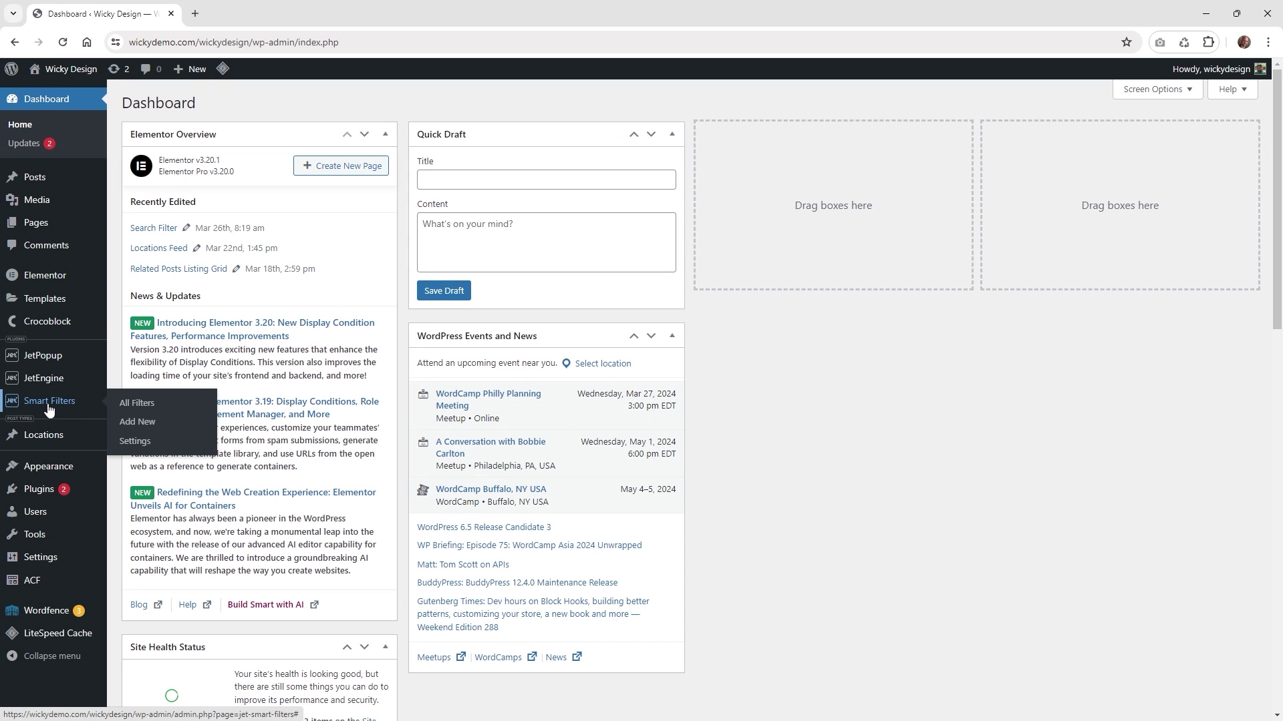
{"action": "left_click", "coordinate": [135, 442]}
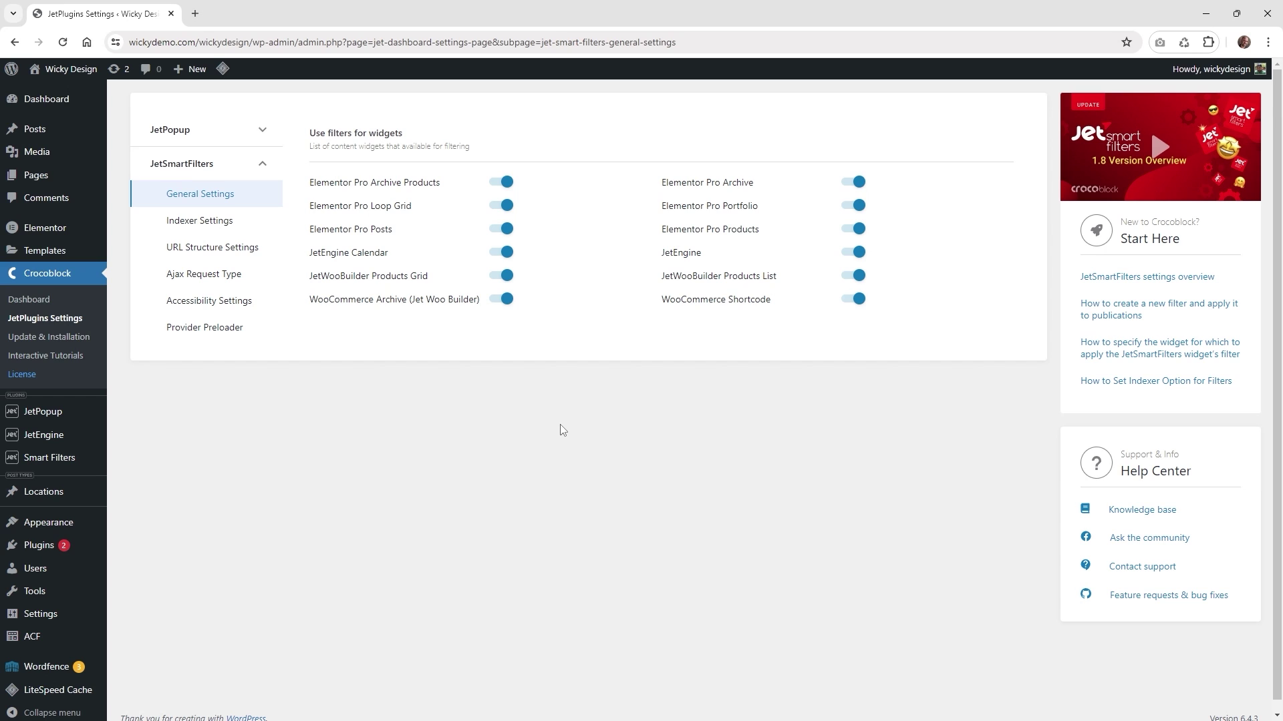
{"action": "left_click", "coordinate": [49, 458]}
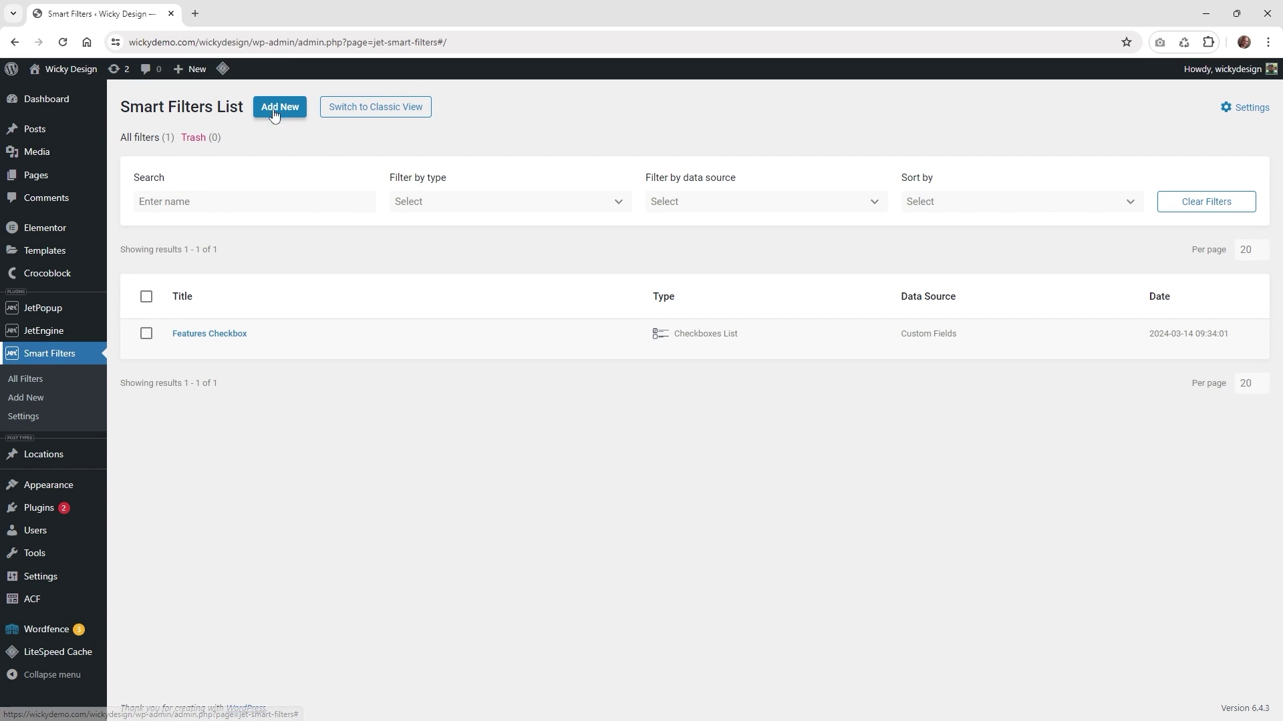
Add a new smart filter named Search Filter
{"action": "left_click", "coordinate": [299, 112]}
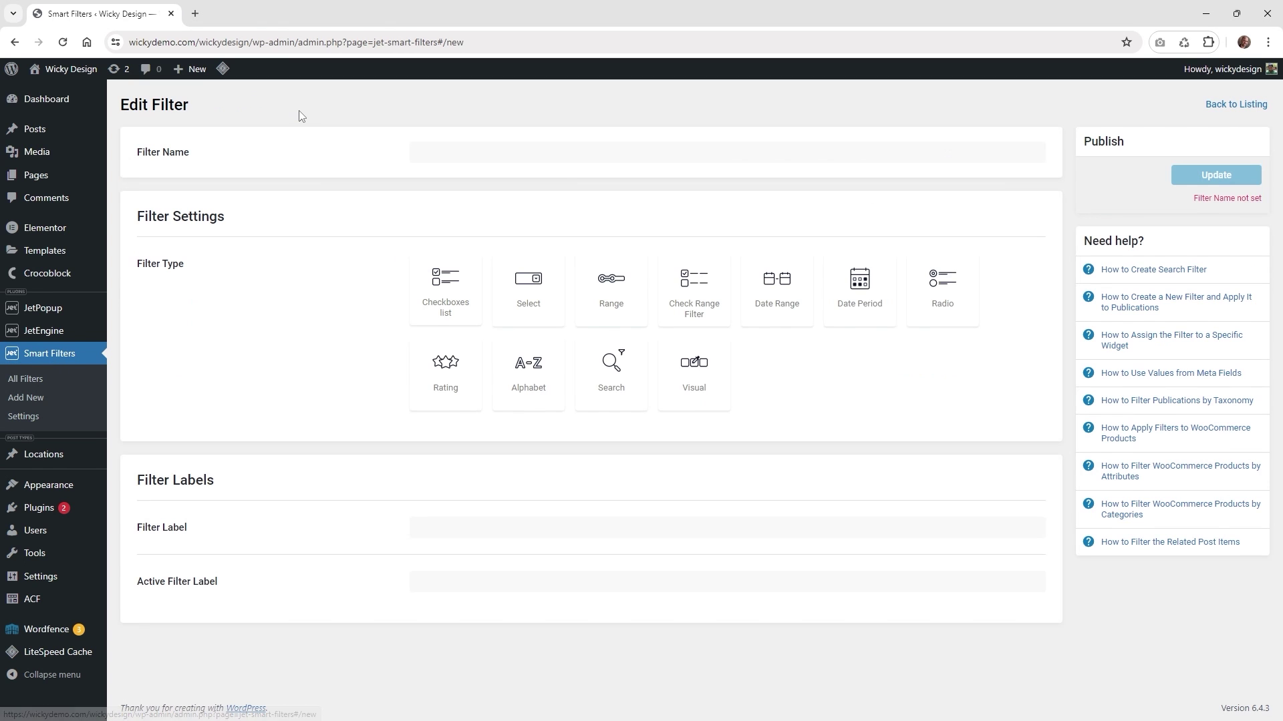
{"action": "left_click", "coordinate": [556, 154]}
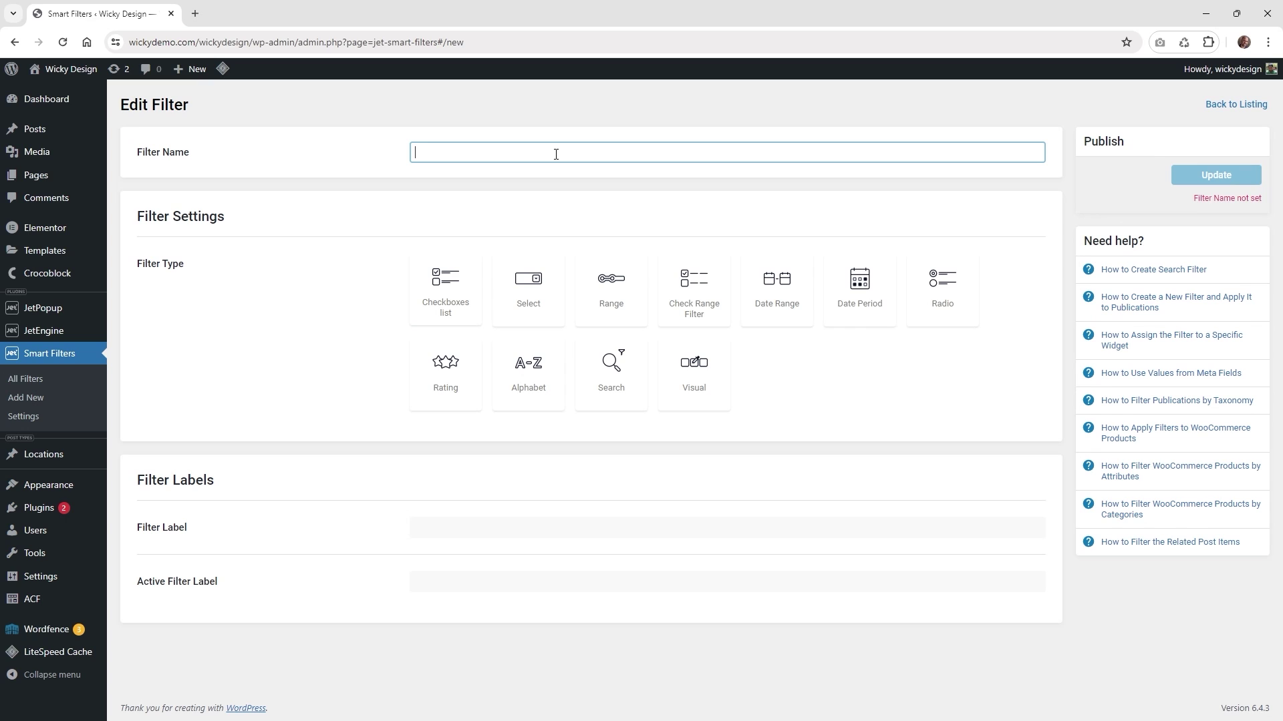
{"action": "type", "text": "Search Filter"}
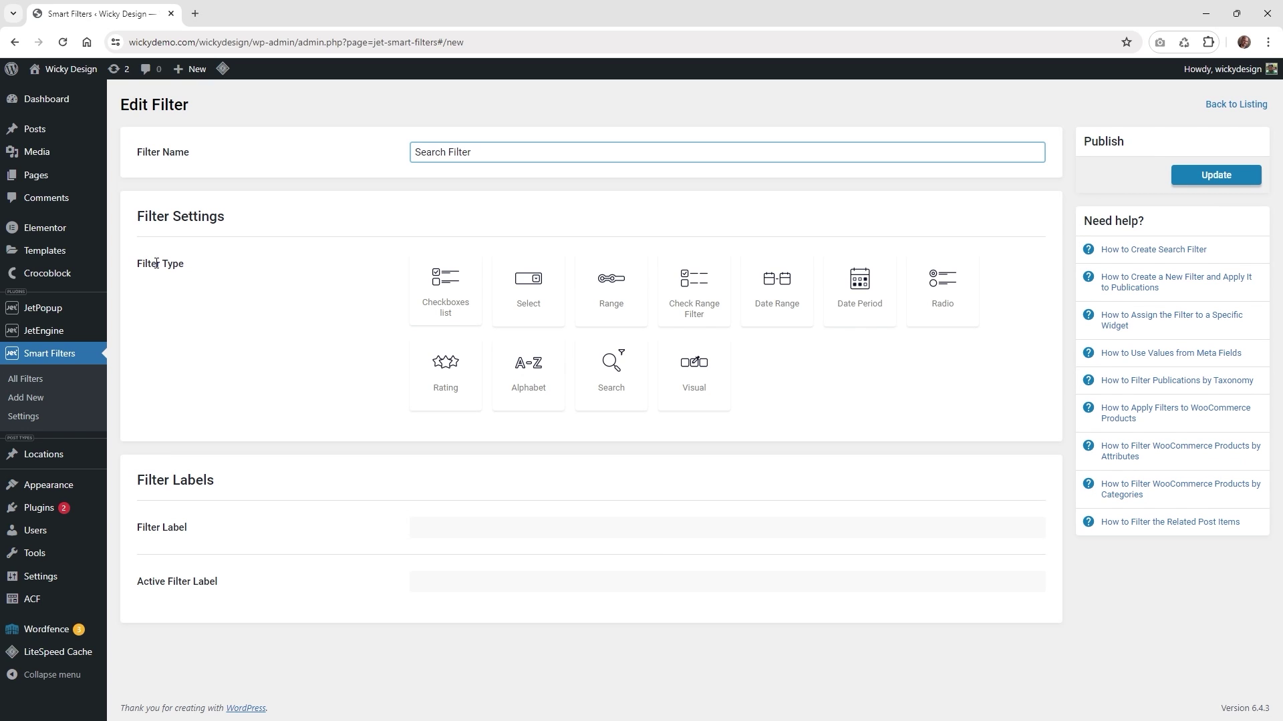
Set it to Search type using default WordPress search, placeholder Search..., and publish it
{"action": "left_click", "coordinate": [611, 389]}
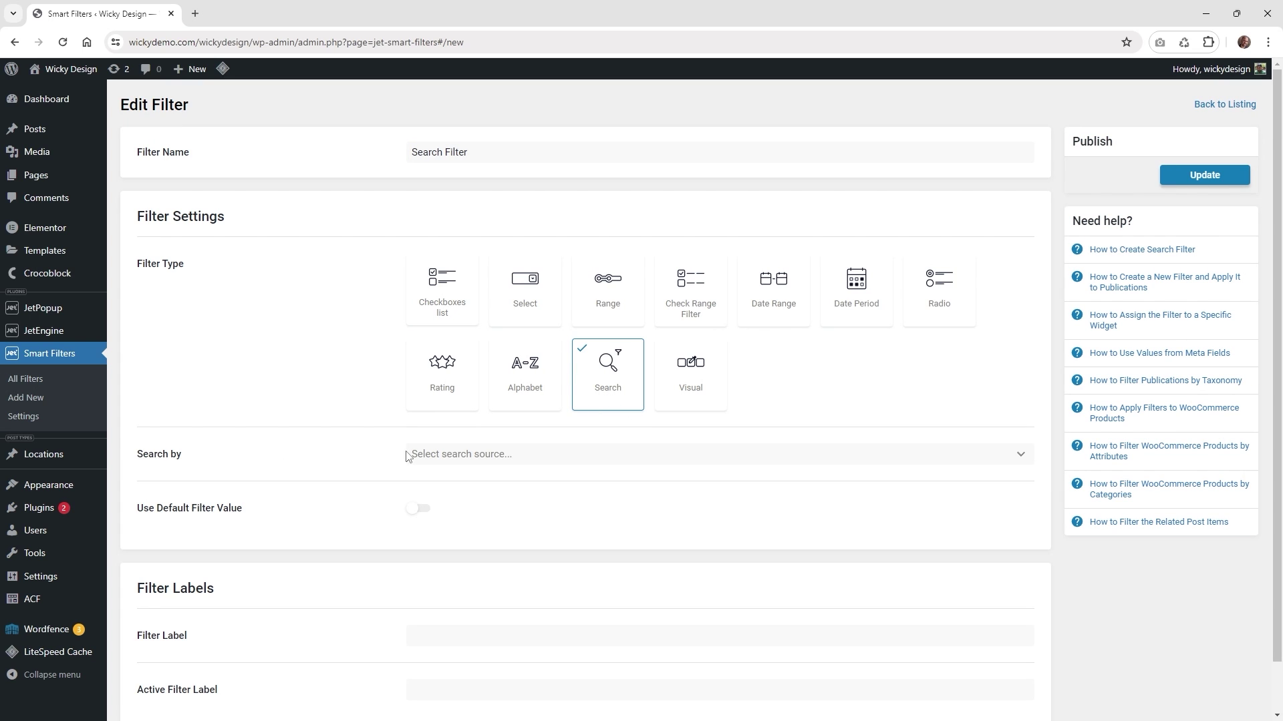
{"action": "left_click", "coordinate": [439, 456]}
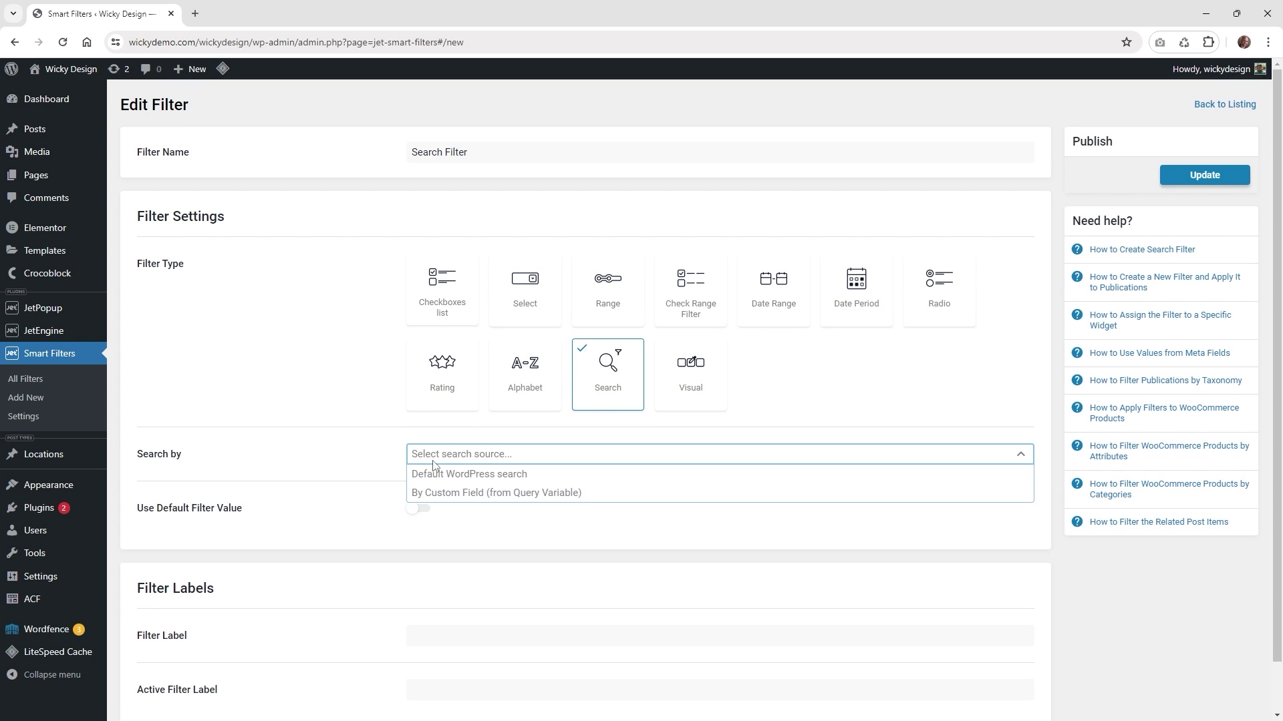
{"action": "left_click", "coordinate": [516, 475]}
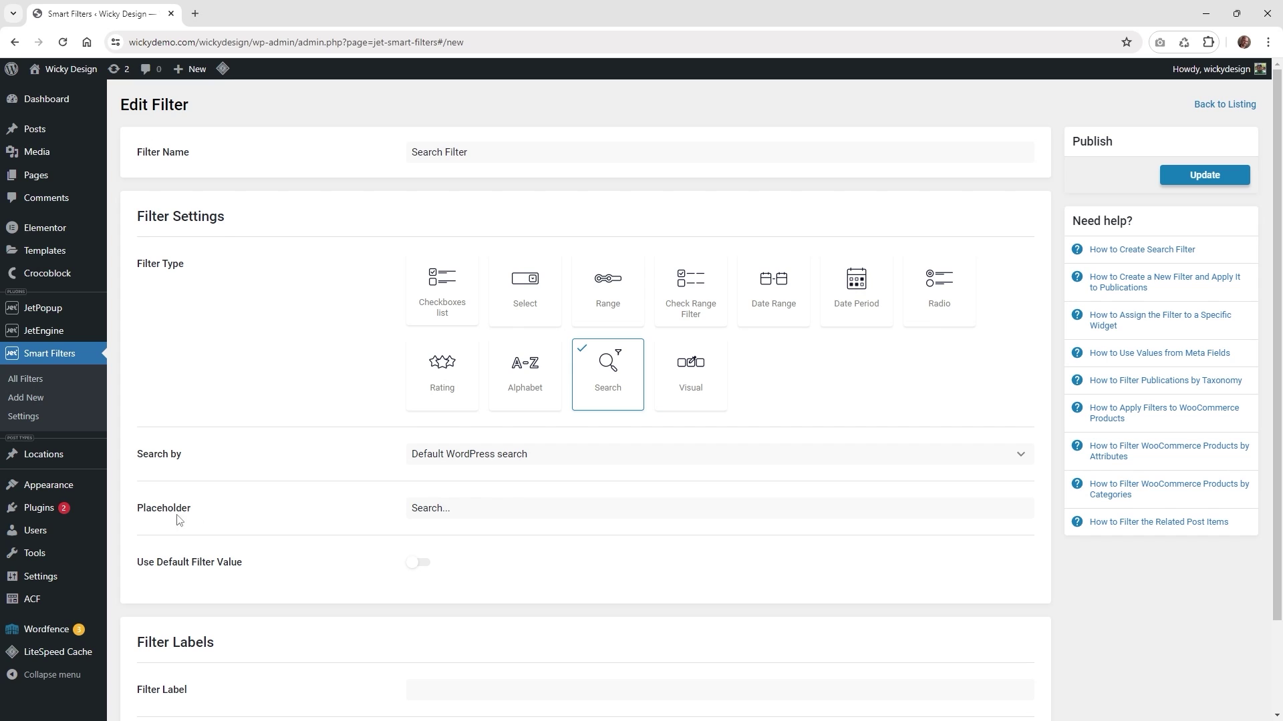
{"action": "left_click", "coordinate": [482, 499]}
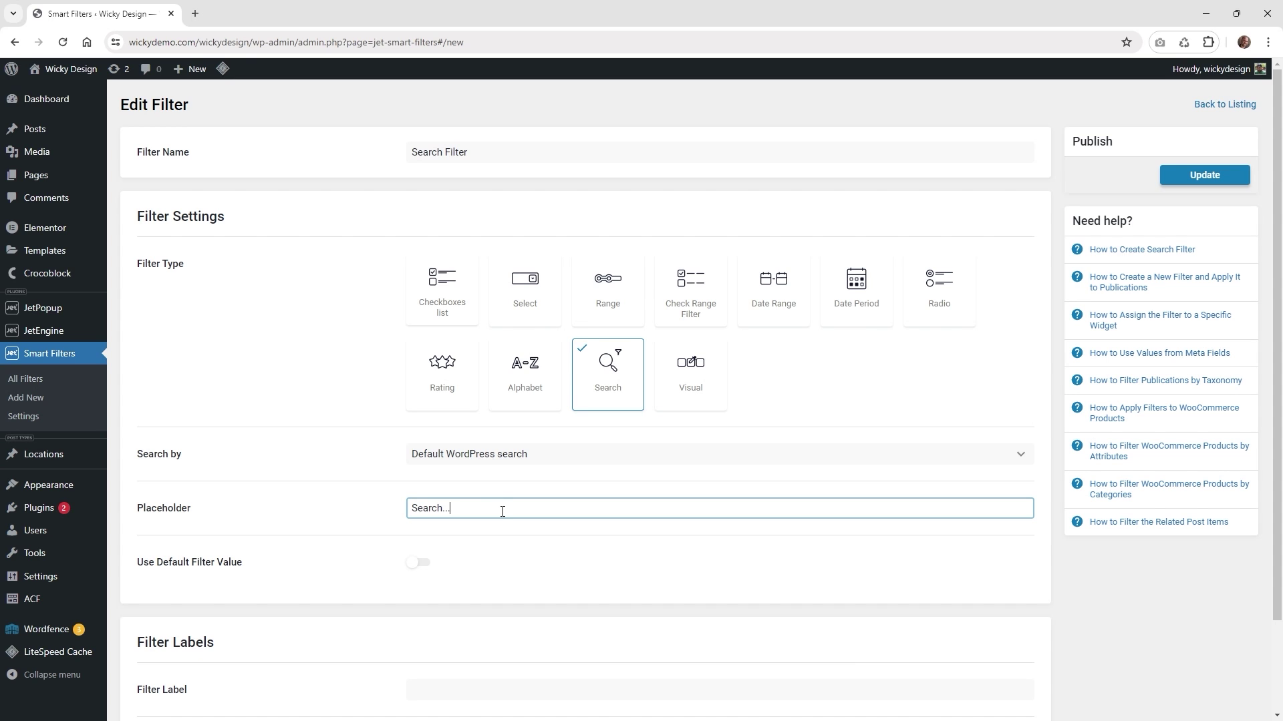
{"action": "scroll", "coordinate": [1213, 144], "scroll_direction": "down", "scroll_amount": 2}
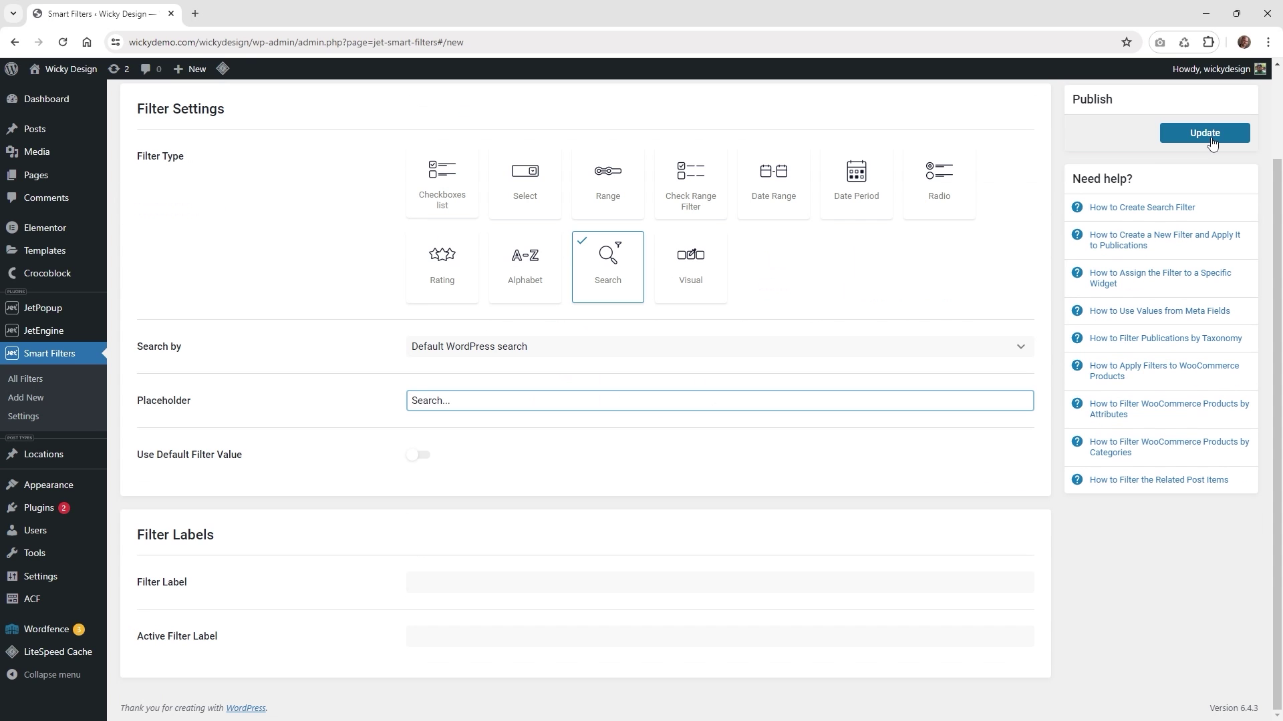
{"action": "left_click", "coordinate": [1211, 141]}
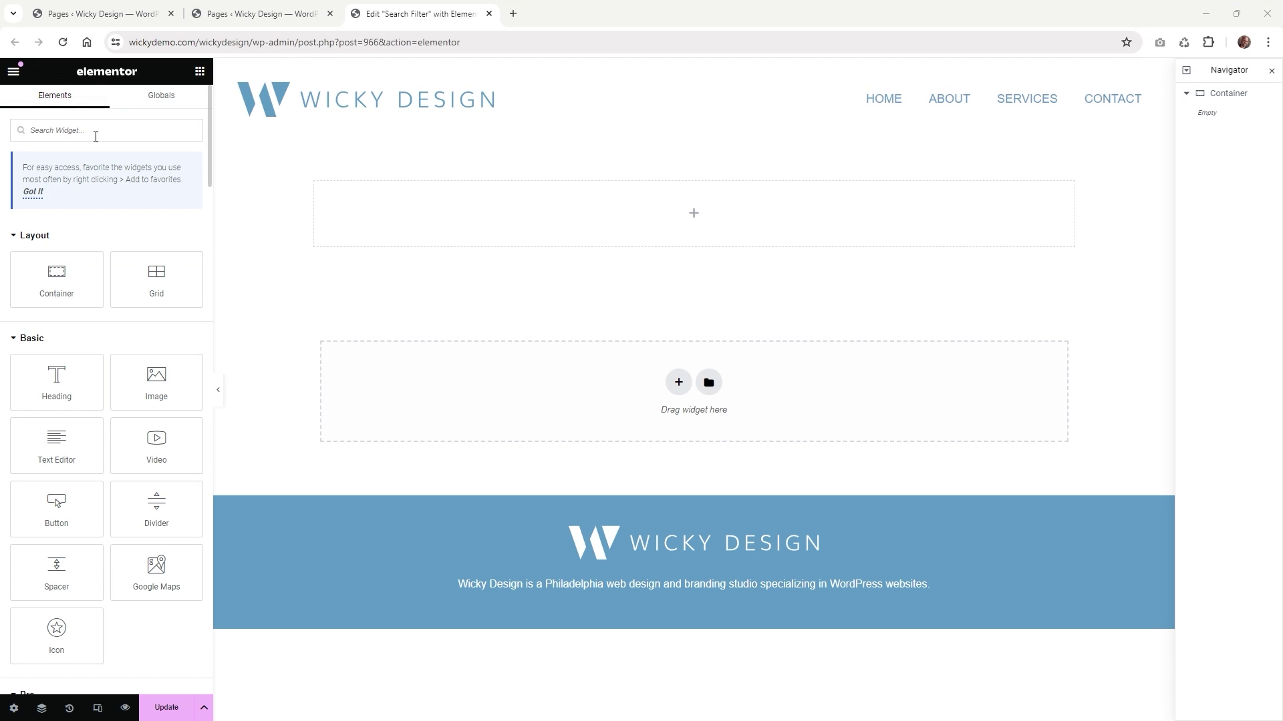
Add a Loop Grid widget to the page's top container
{"action": "left_click", "coordinate": [96, 136]}
{"action": "type", "text": "loop"}
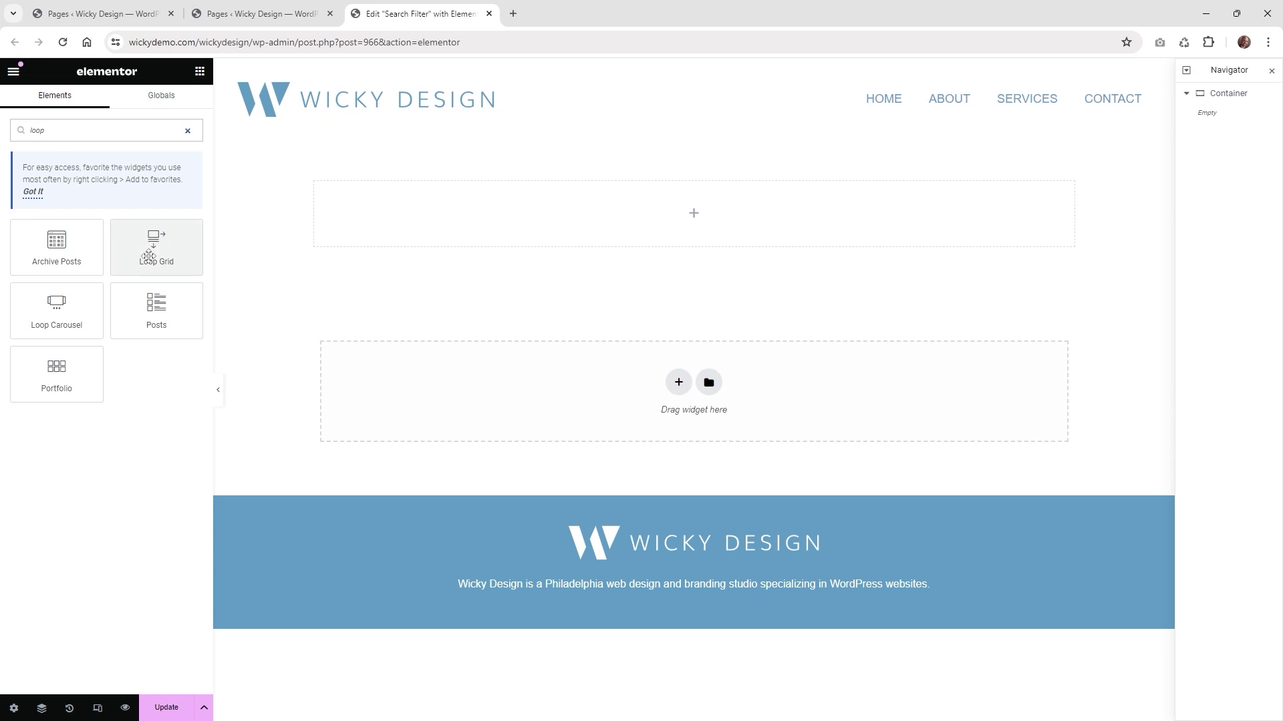
{"action": "left_click_drag", "start_coordinate": [158, 251], "coordinate": [459, 216]}
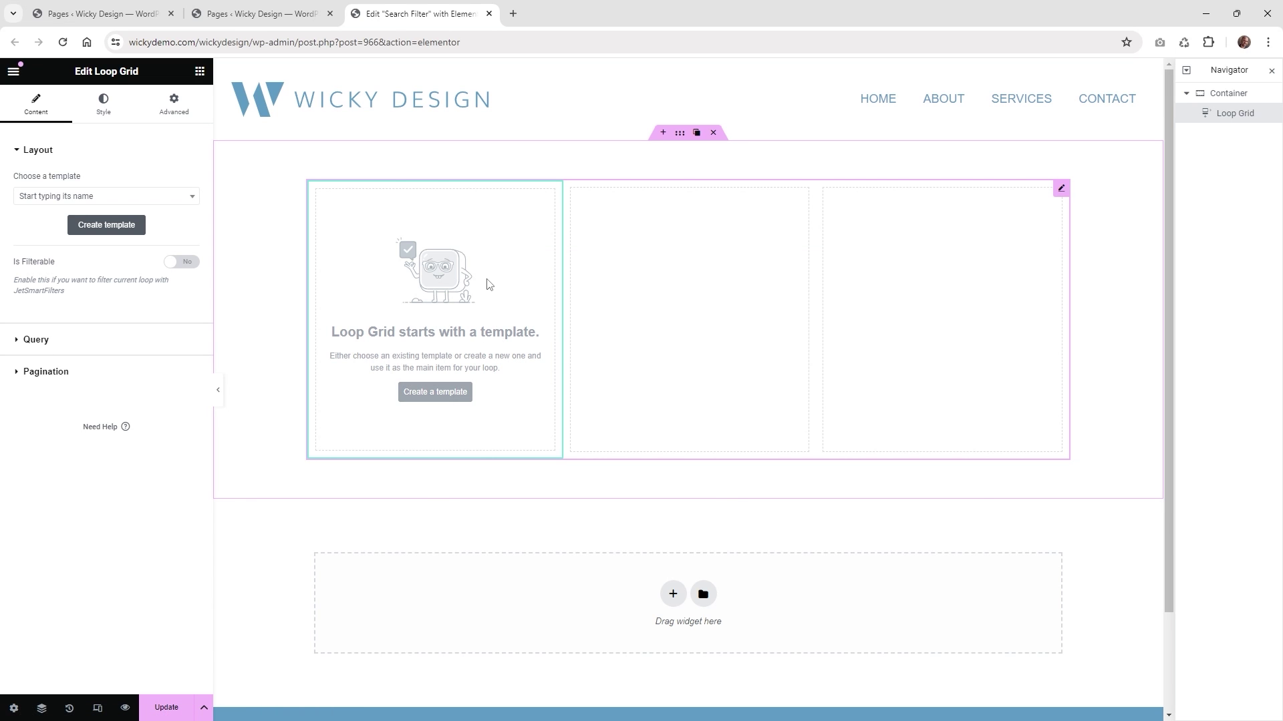
Choose the Search Loop template for the Loop Grid items
{"action": "left_click", "coordinate": [91, 198]}
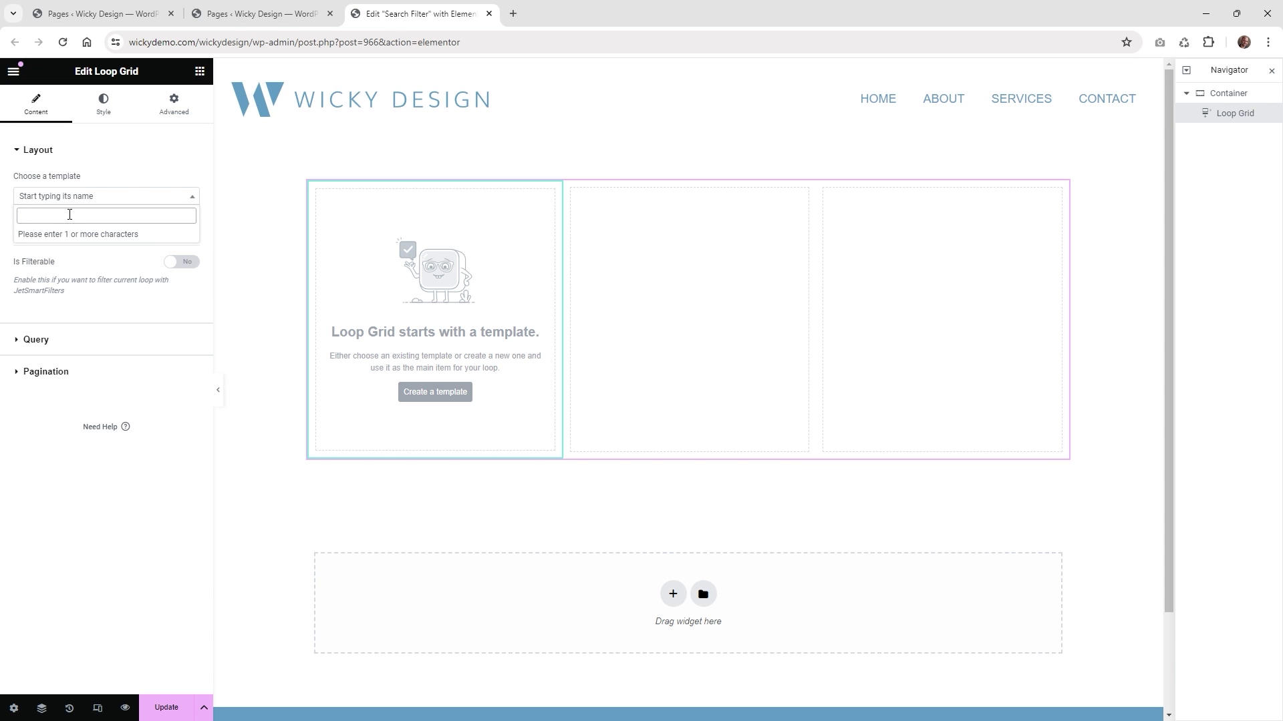
{"action": "type", "text": "sea"}
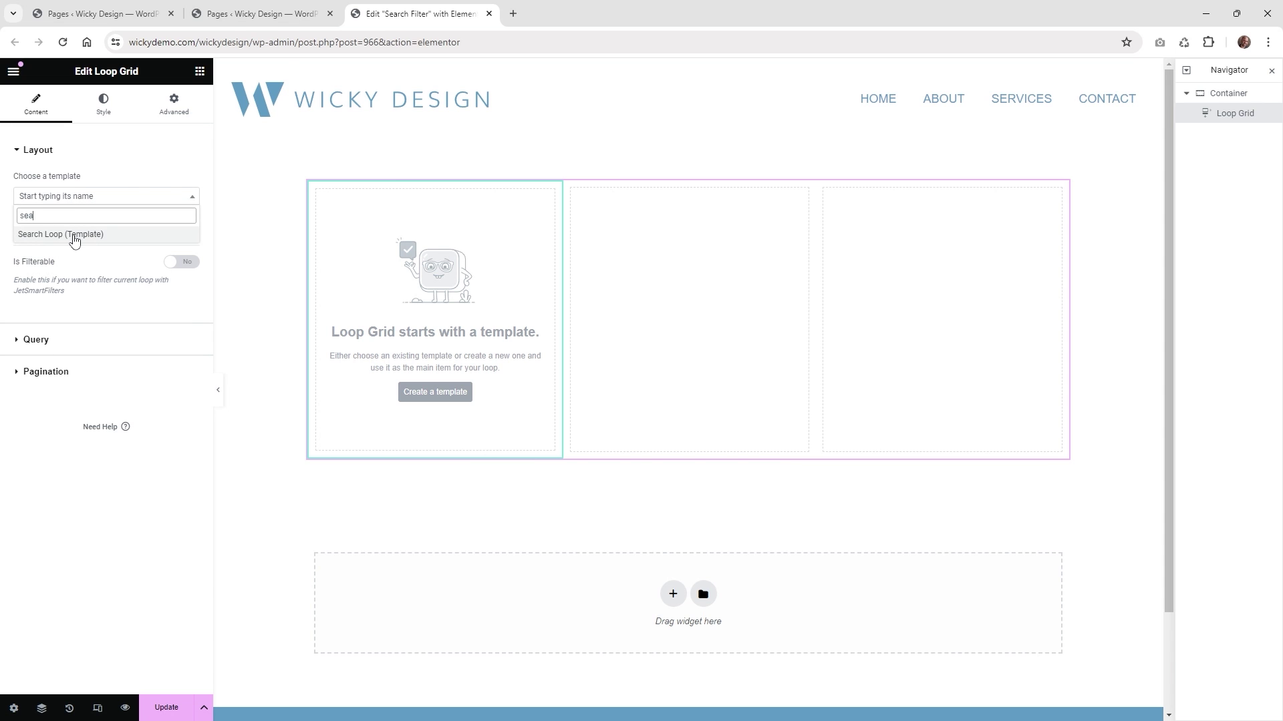
{"action": "left_click", "coordinate": [74, 235]}
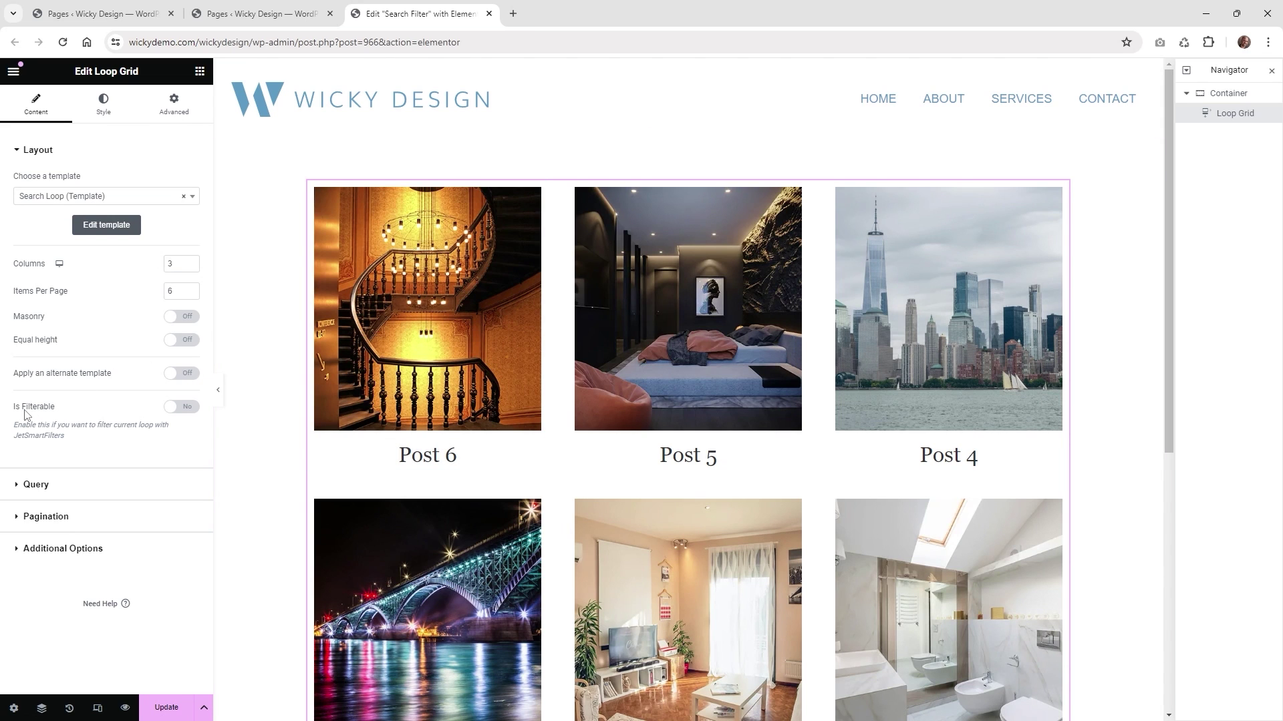
Set the Loop Grid's Is Filterable to Yes and its query Source to Locations
{"action": "left_click", "coordinate": [176, 409]}
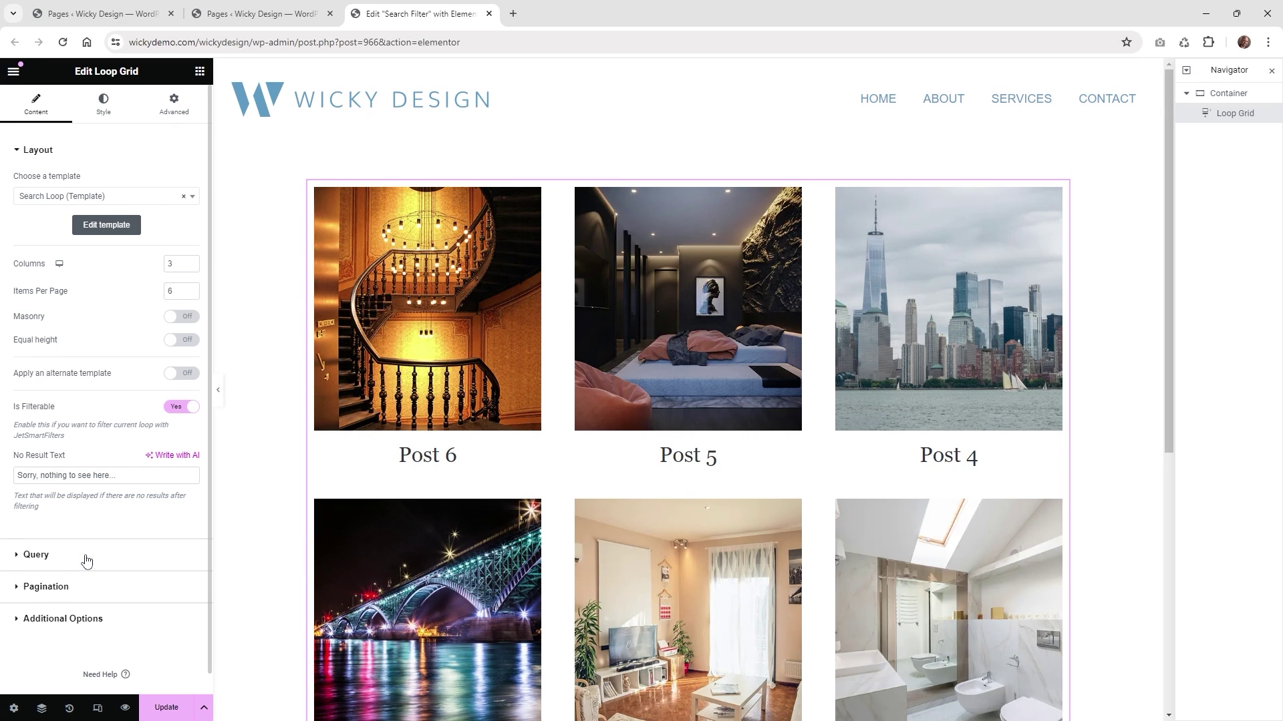
{"action": "left_click", "coordinate": [84, 559]}
{"action": "left_click", "coordinate": [151, 214]}
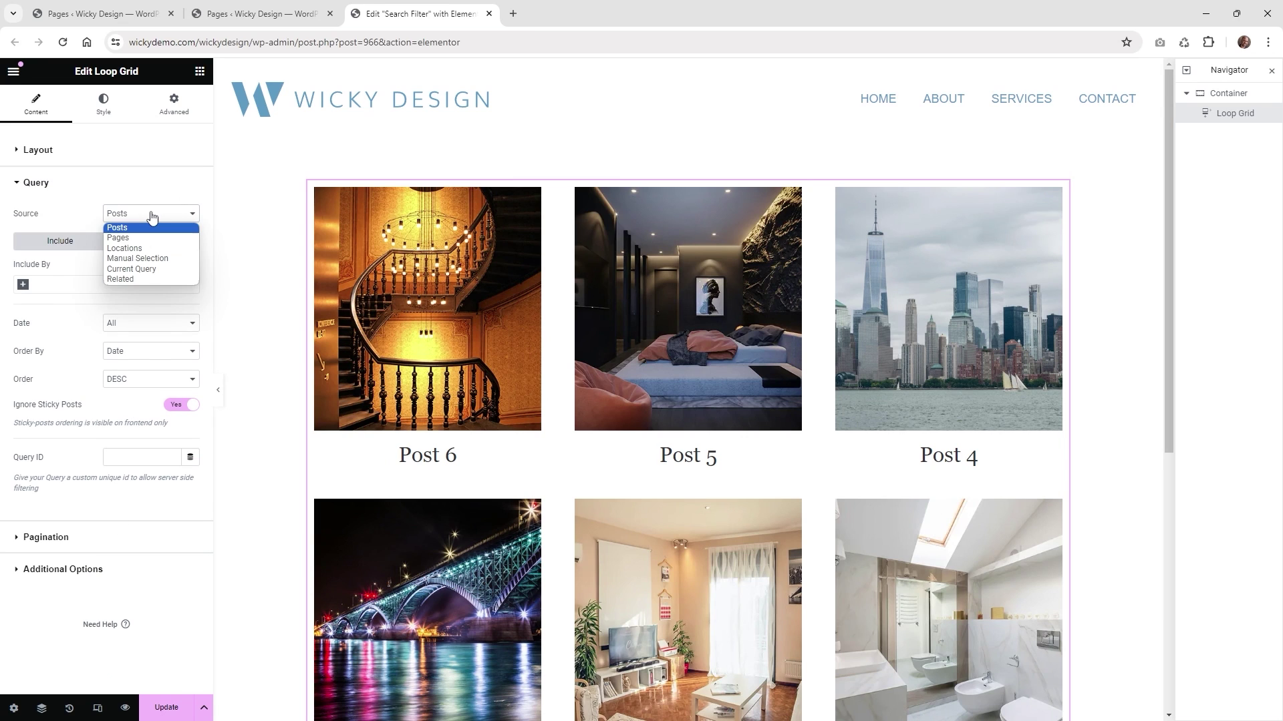
{"action": "left_click", "coordinate": [148, 248]}
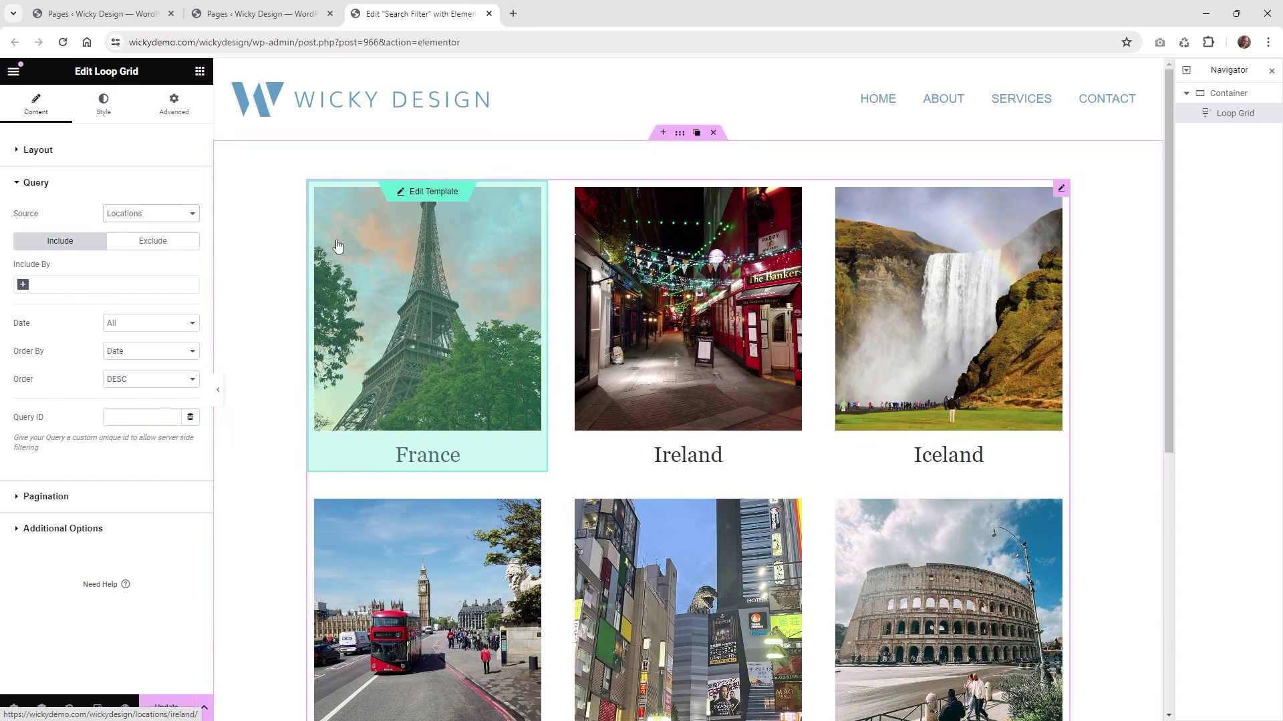
{"action": "left_click", "coordinate": [200, 72]}
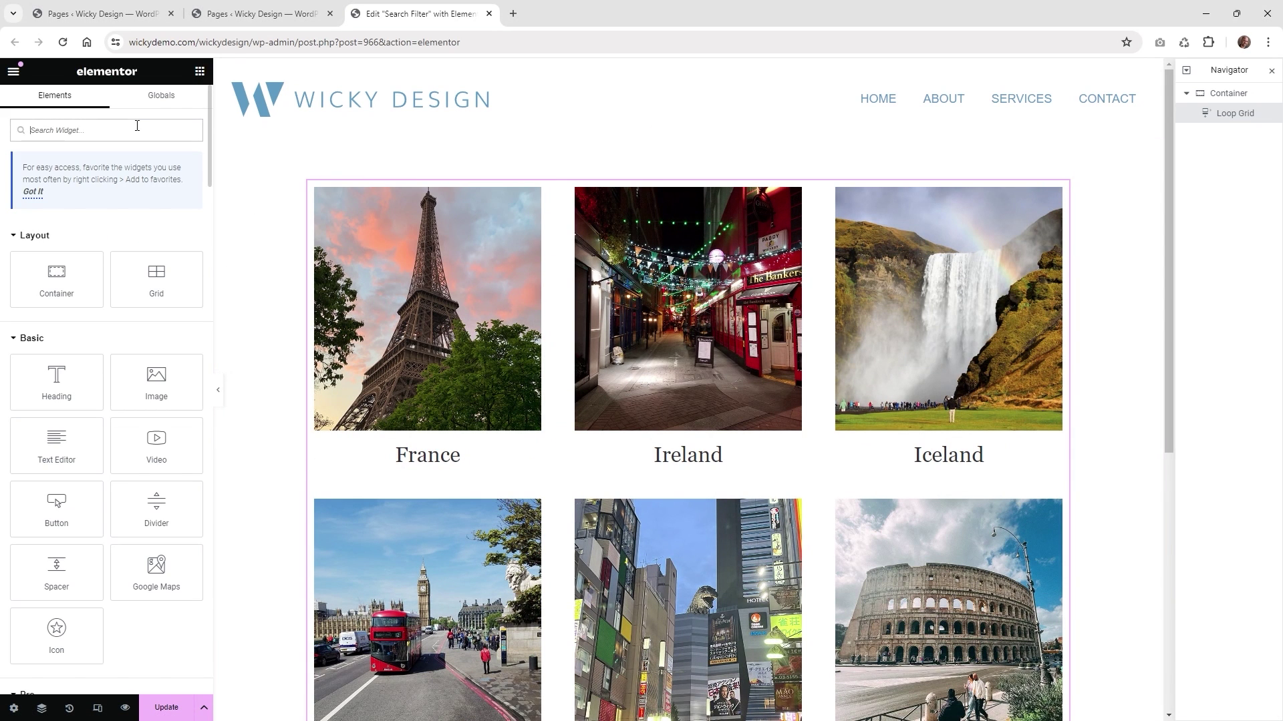
Place a Search Filter widget above the Loop Grid using the Search Filter filter
{"action": "type", "text": "search"}
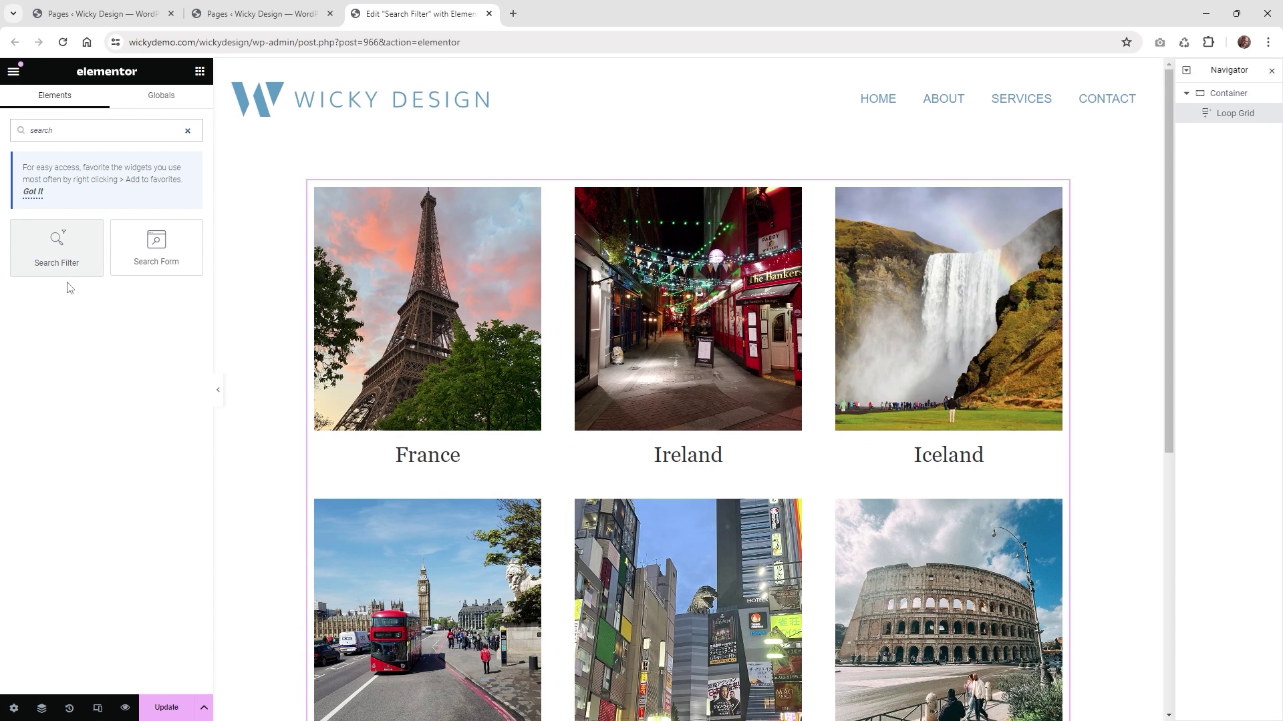
{"action": "left_click_drag", "start_coordinate": [60, 247], "coordinate": [583, 200]}
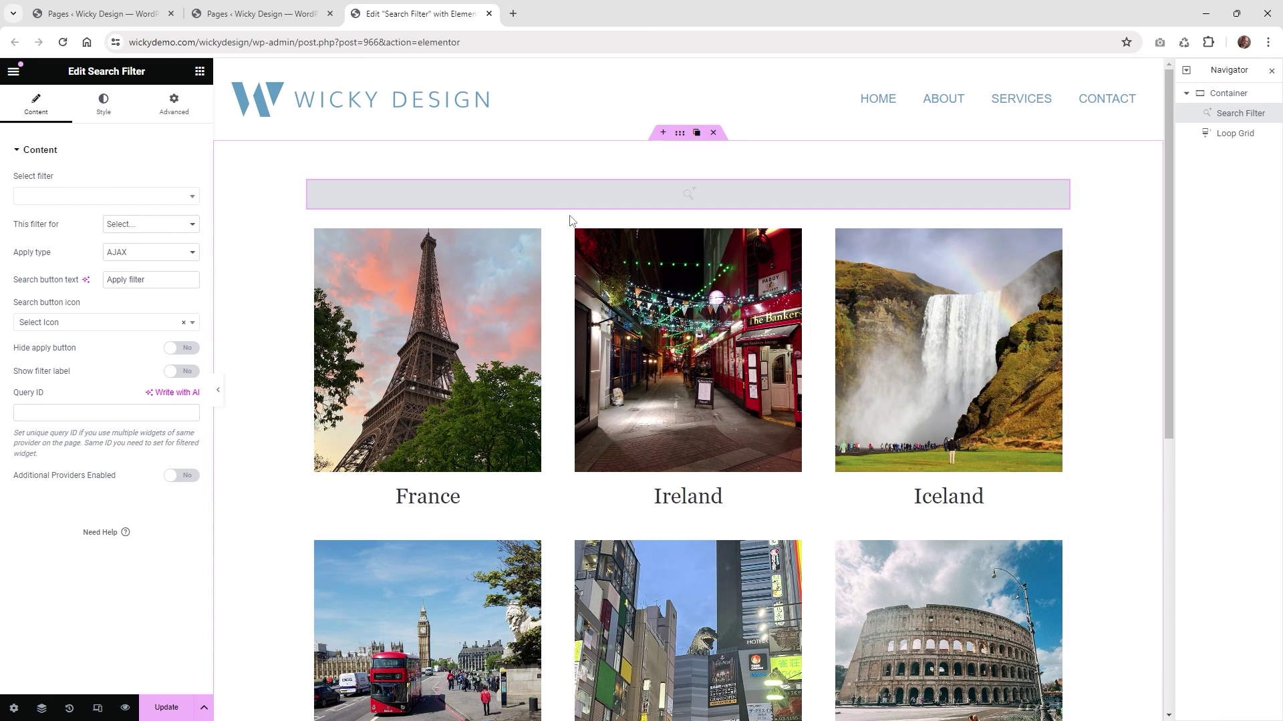
{"action": "left_click", "coordinate": [70, 196]}
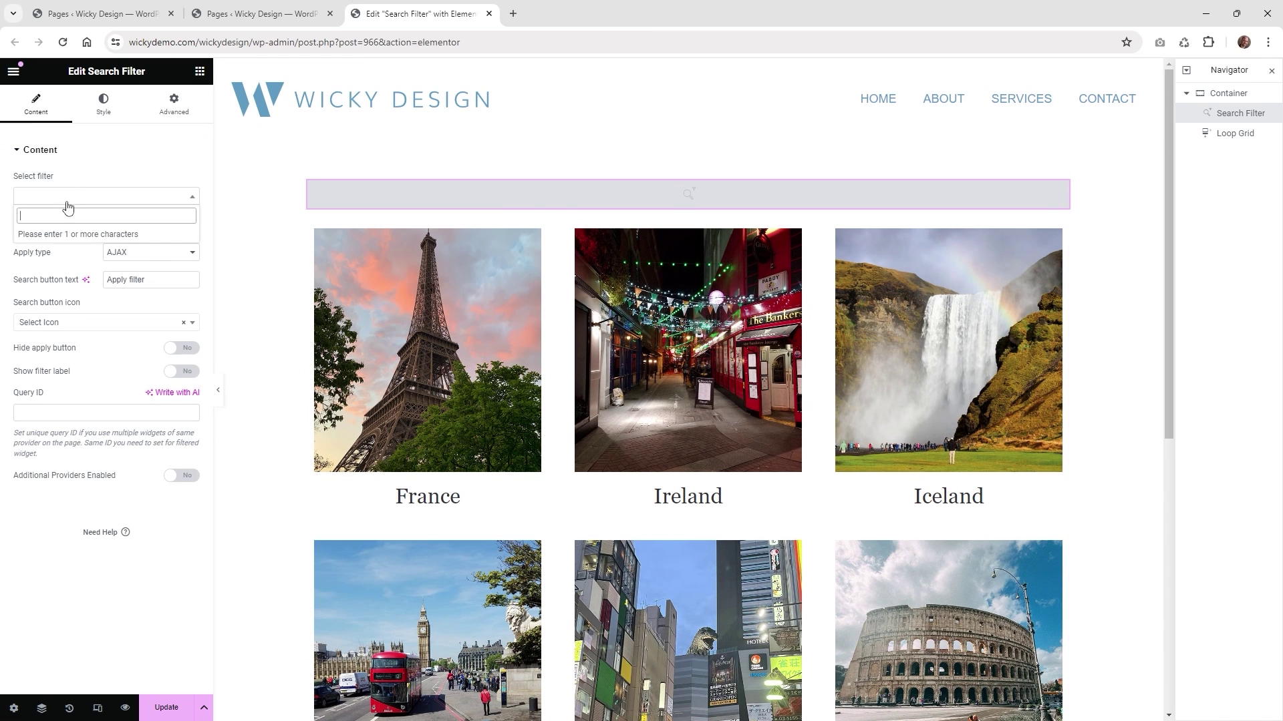
{"action": "type", "text": "sear"}
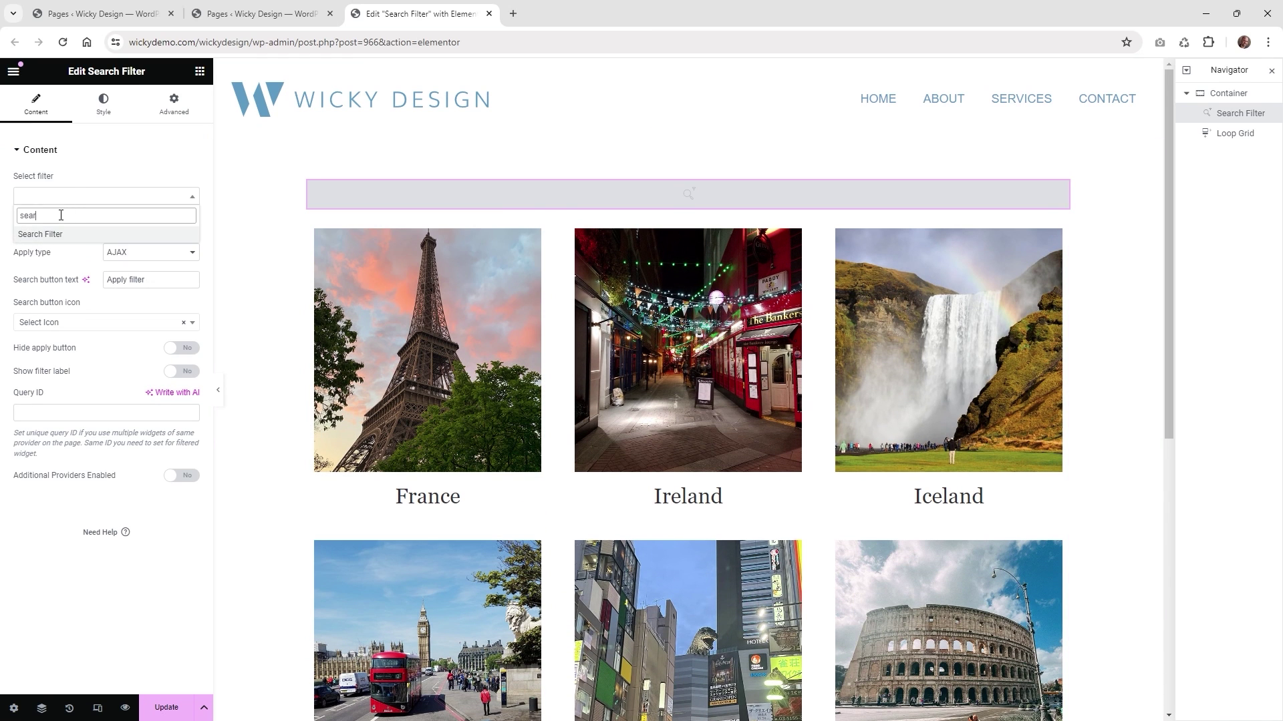
{"action": "left_click", "coordinate": [64, 233]}
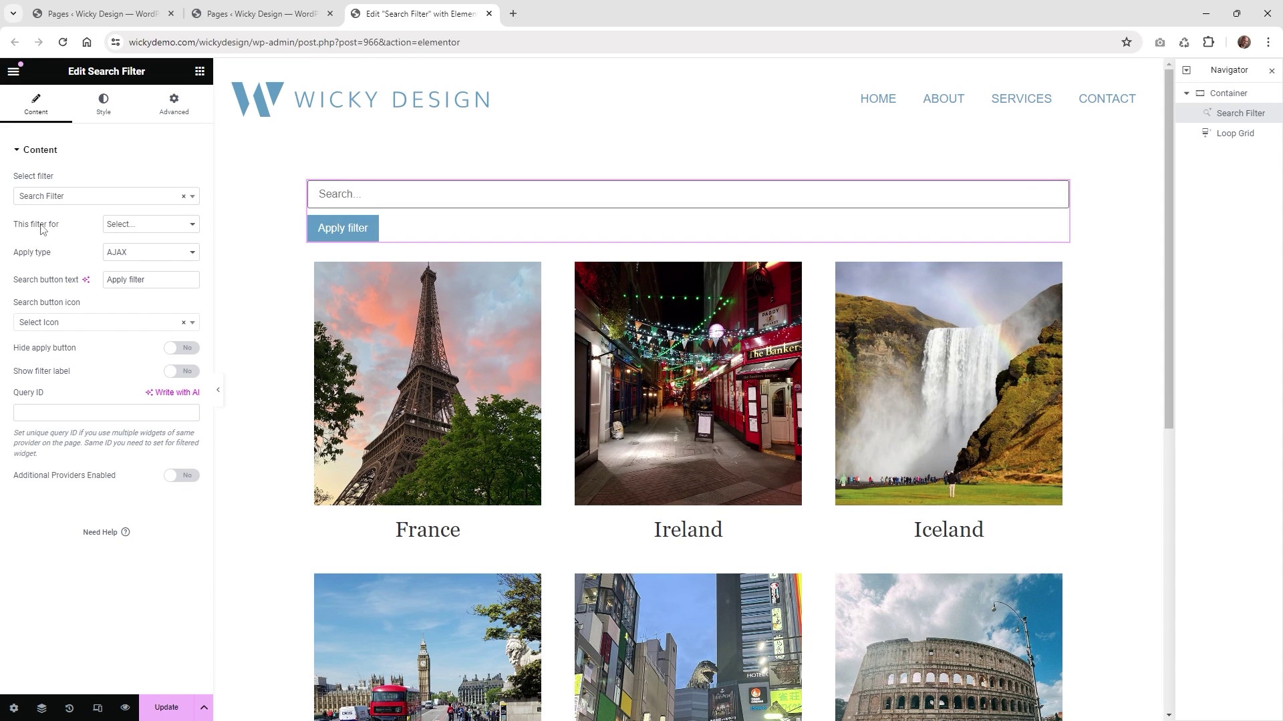
Target the Elementor Pro Loop Grid, apply filtering AJAX on typing, and update the page
{"action": "left_click", "coordinate": [155, 228]}
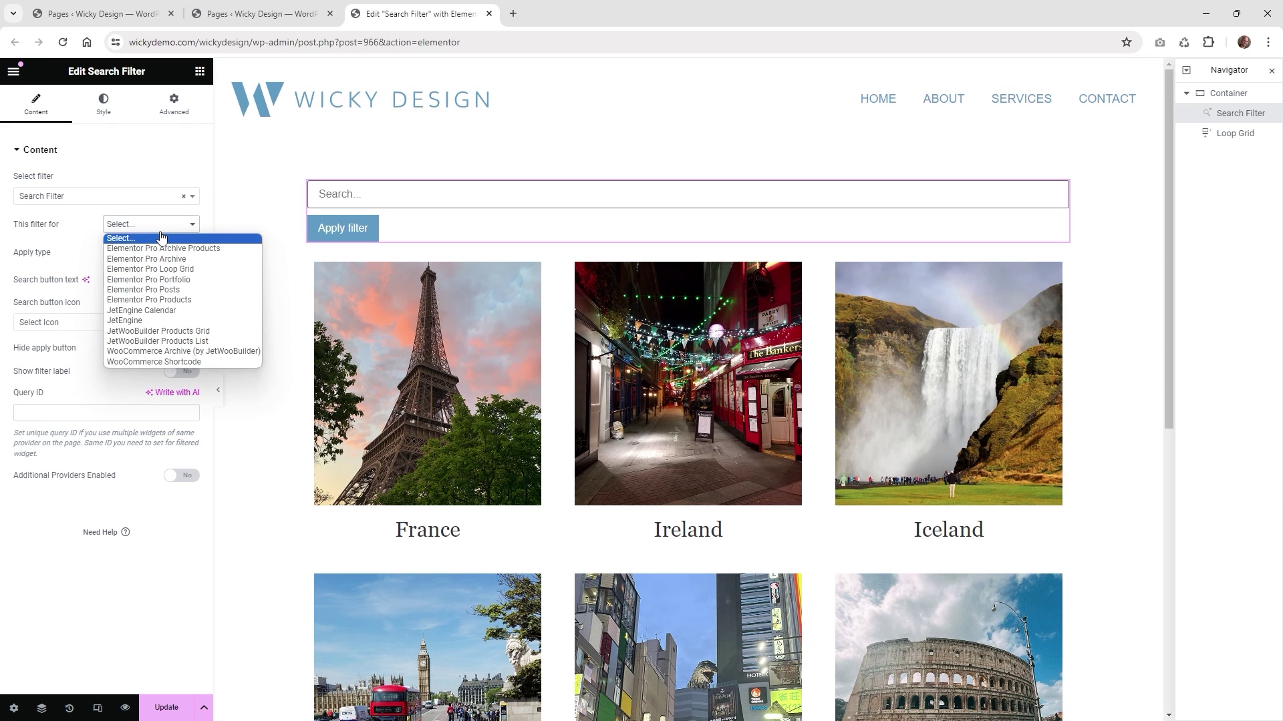
{"action": "left_click", "coordinate": [189, 271]}
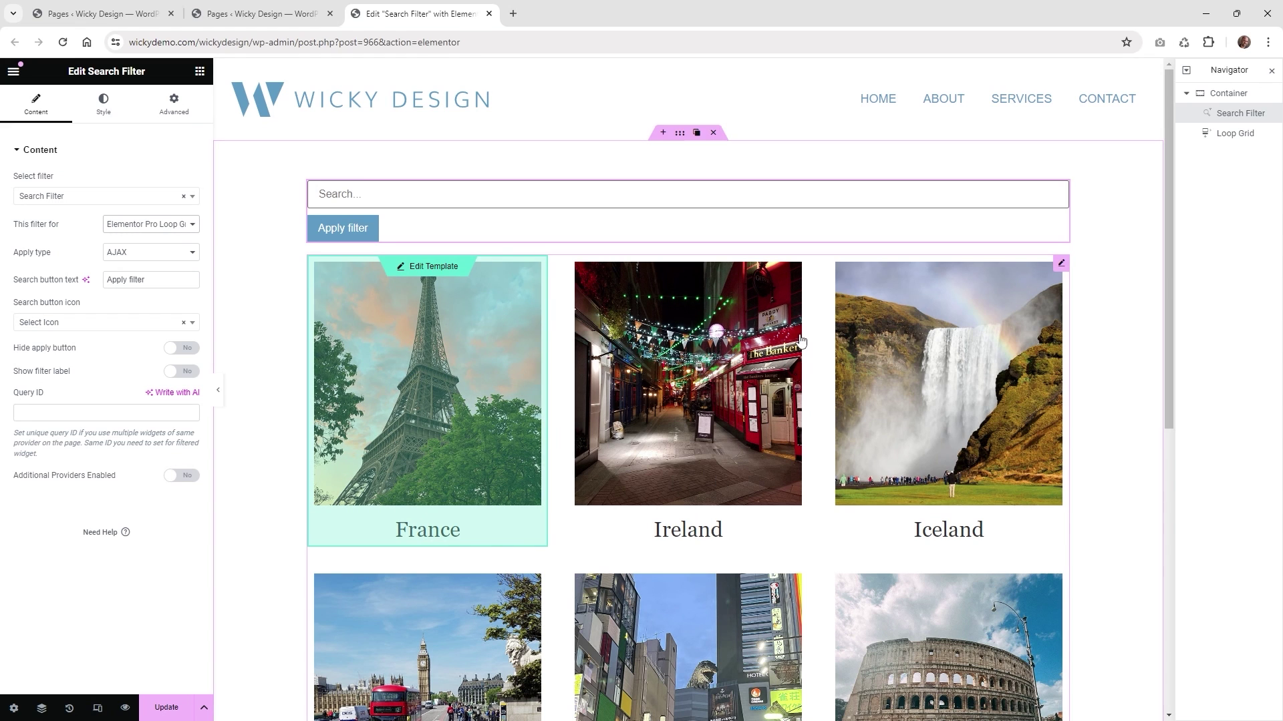
{"action": "left_click", "coordinate": [133, 253]}
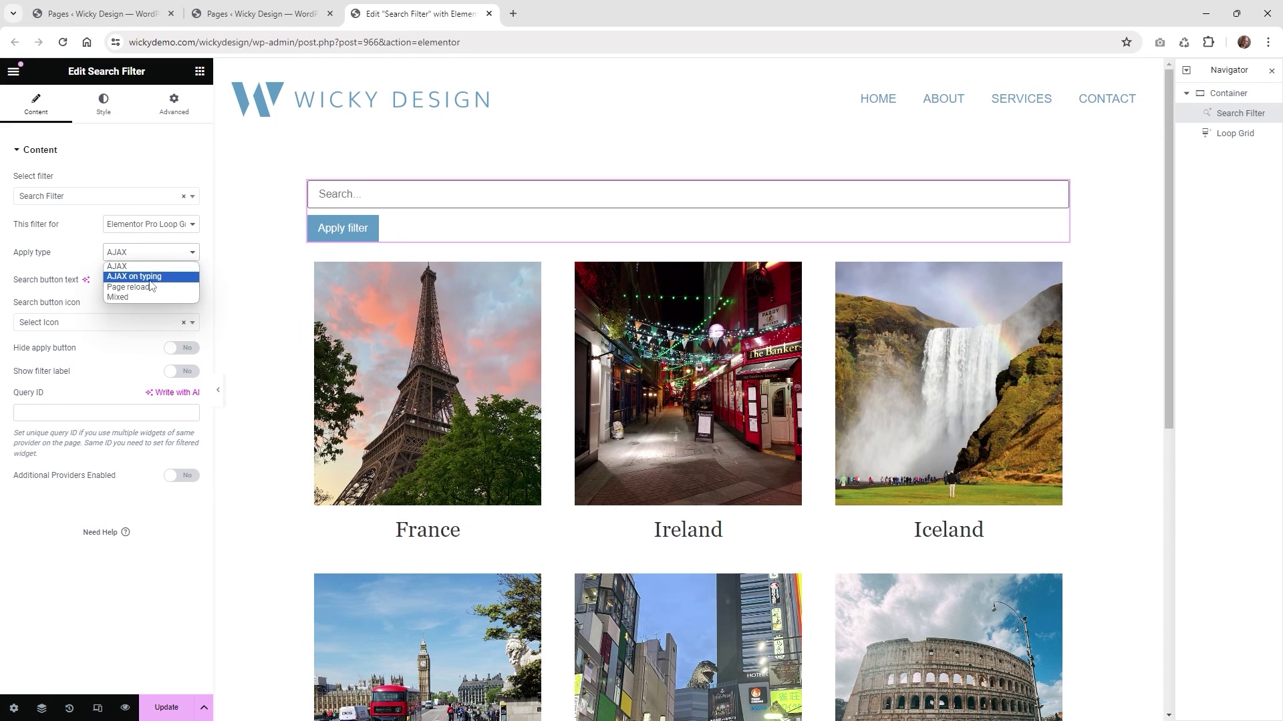
{"action": "left_click", "coordinate": [147, 278]}
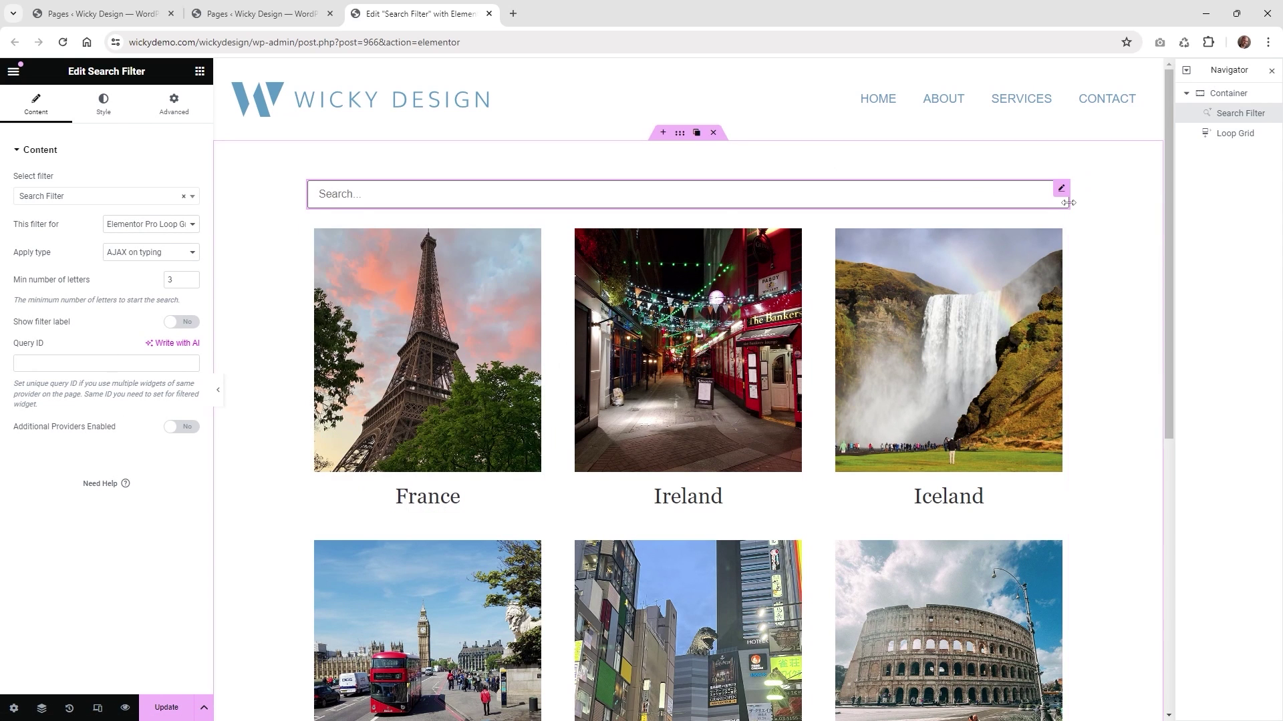
{"action": "left_click", "coordinate": [169, 707]}
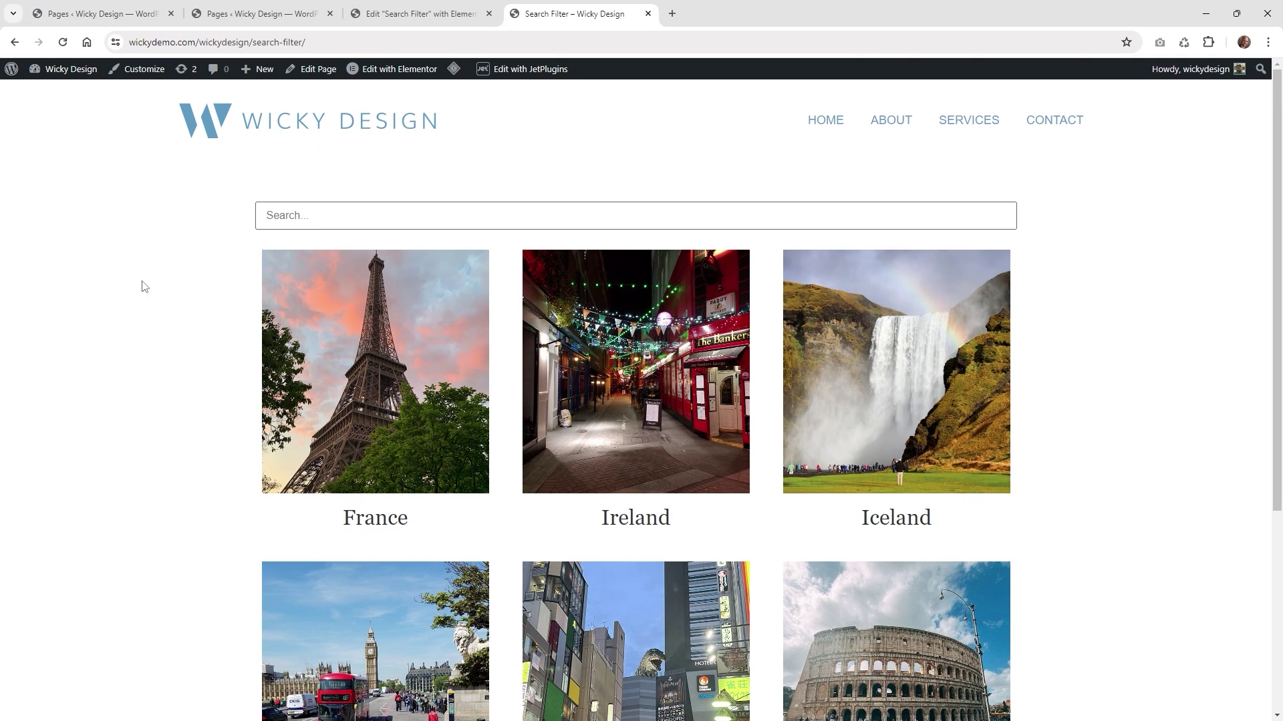
Search 'rome' in the live search box, then replace it with 'iceland'
{"action": "left_click", "coordinate": [324, 218]}
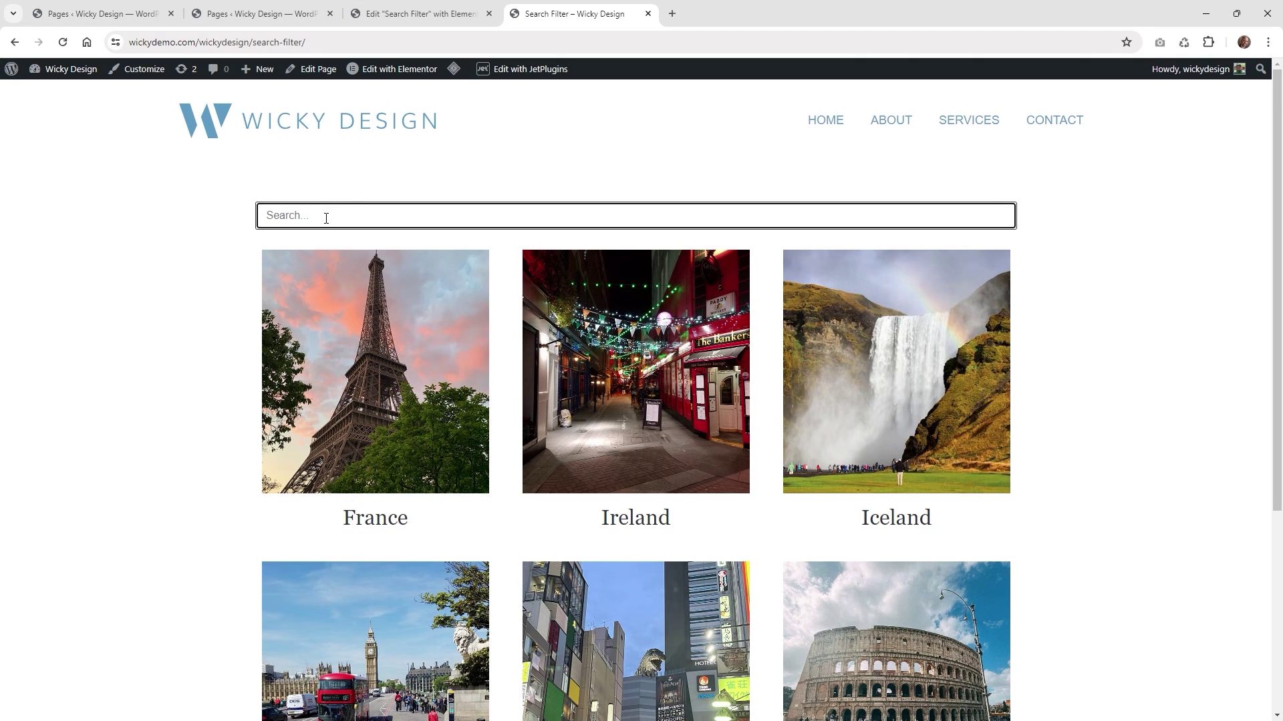
{"action": "type", "text": "rome"}
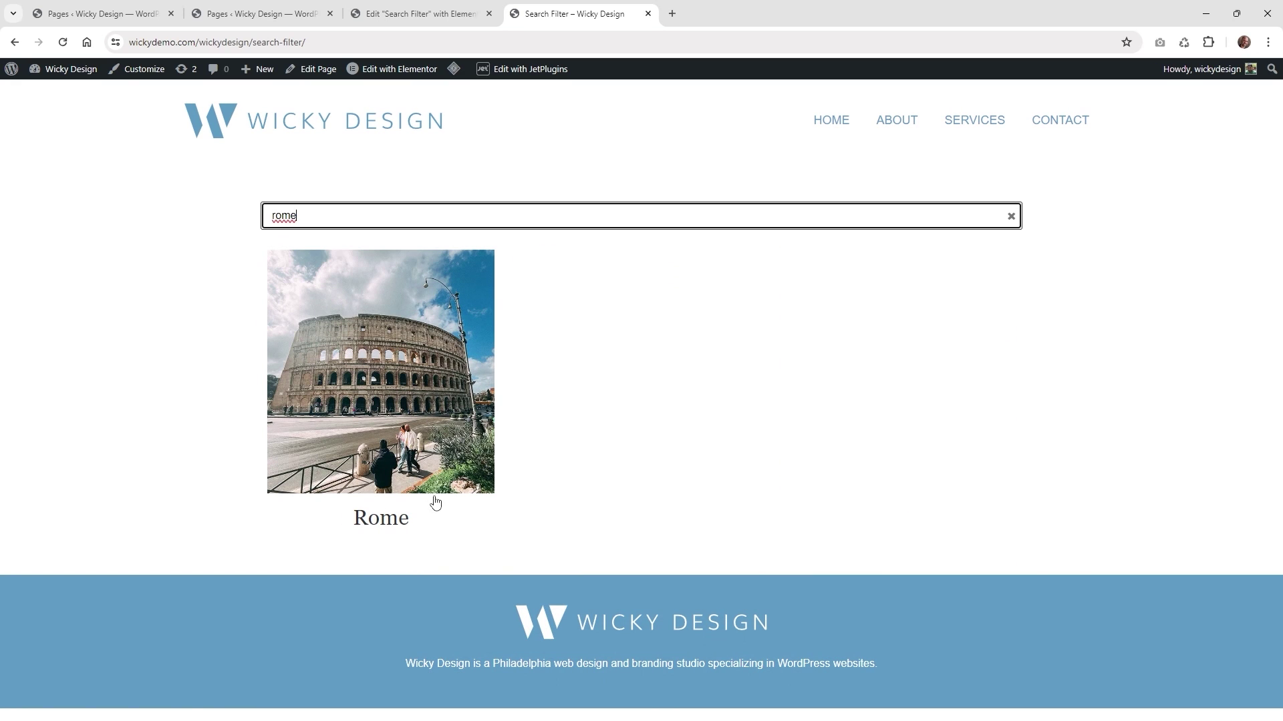
{"action": "left_click_drag", "start_coordinate": [299, 215], "coordinate": [247, 222]}
{"action": "key", "text": "BackSpace"}
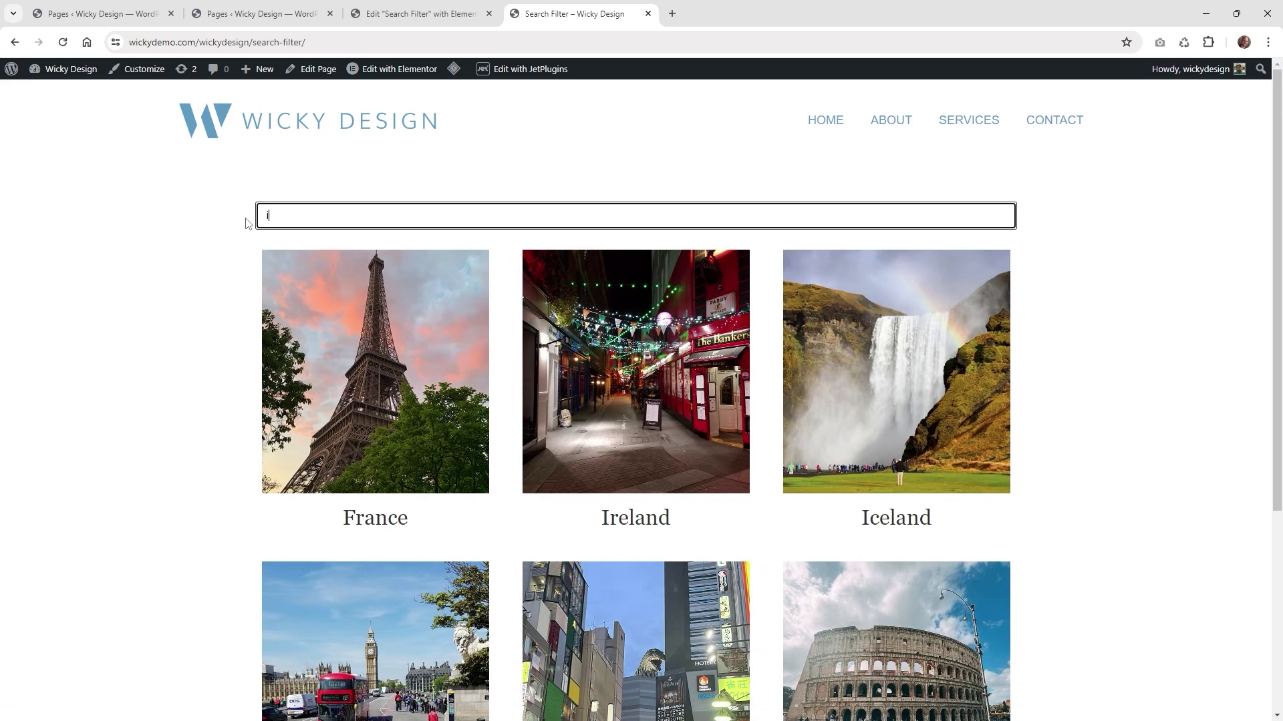
{"action": "type", "text": "iceland"}
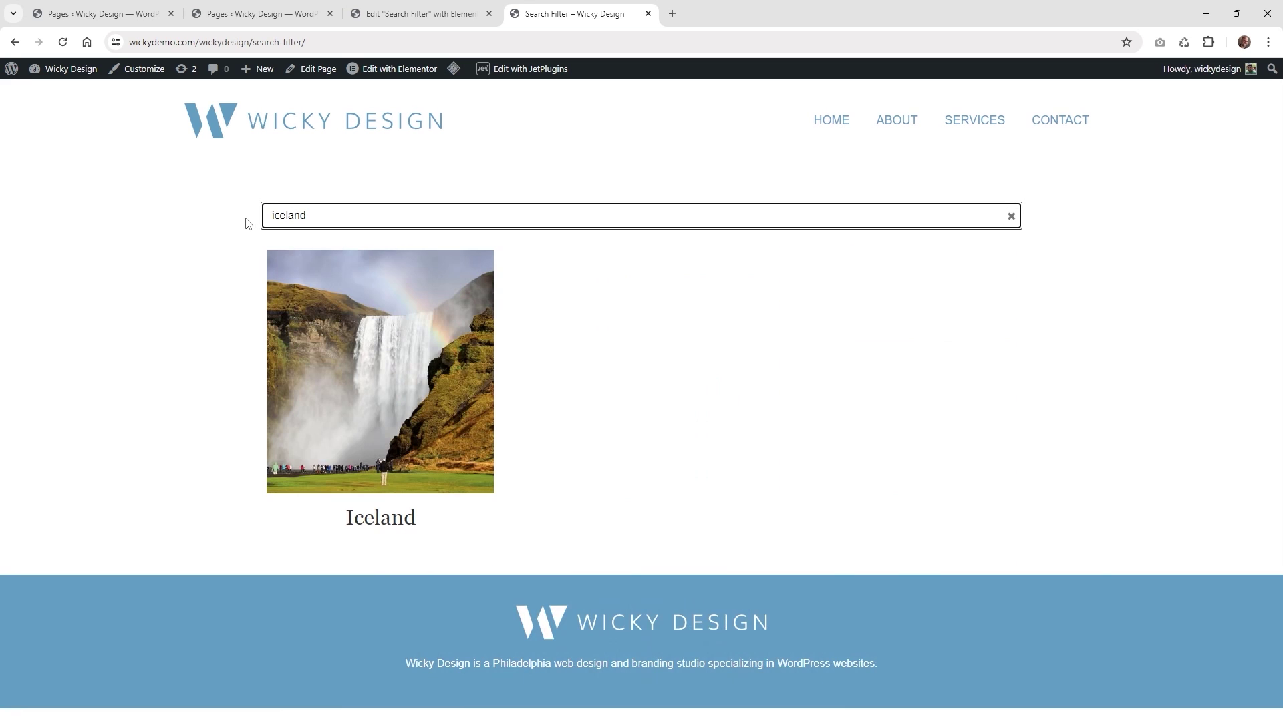